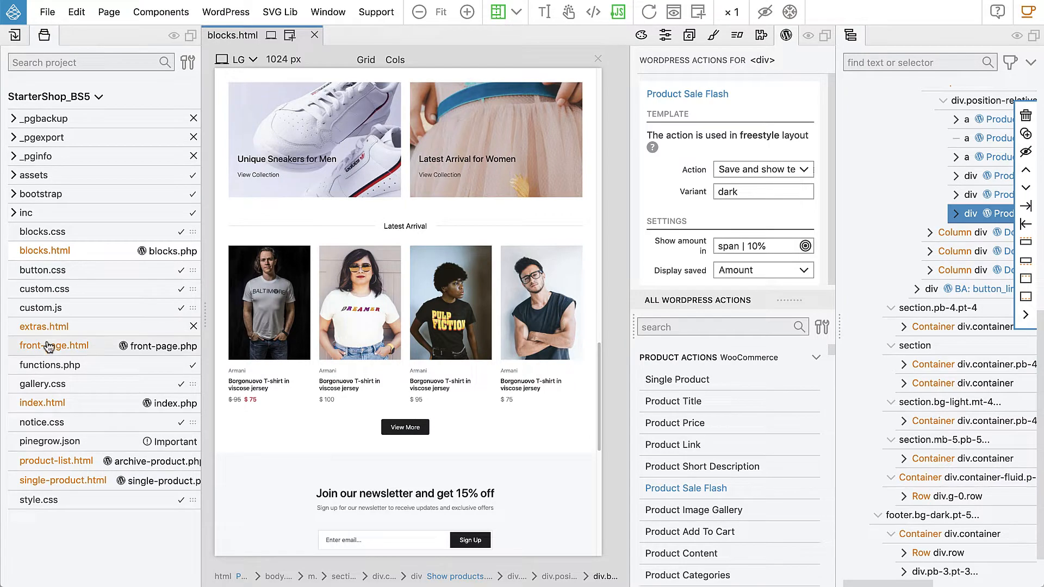
- Open product-list.html and copy its Subcategories section
{"action": "left_click", "coordinate": [36, 462]}
{"action": "scroll", "coordinate": [403, 335], "scroll_direction": "down", "scroll_amount": 10}
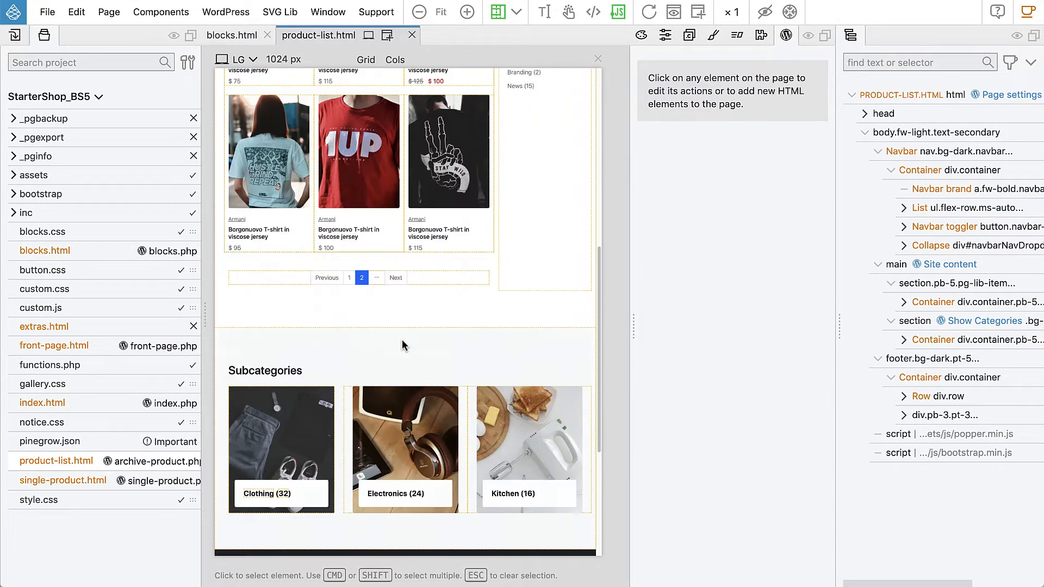
{"action": "scroll", "coordinate": [403, 344], "scroll_direction": "down", "scroll_amount": 5}
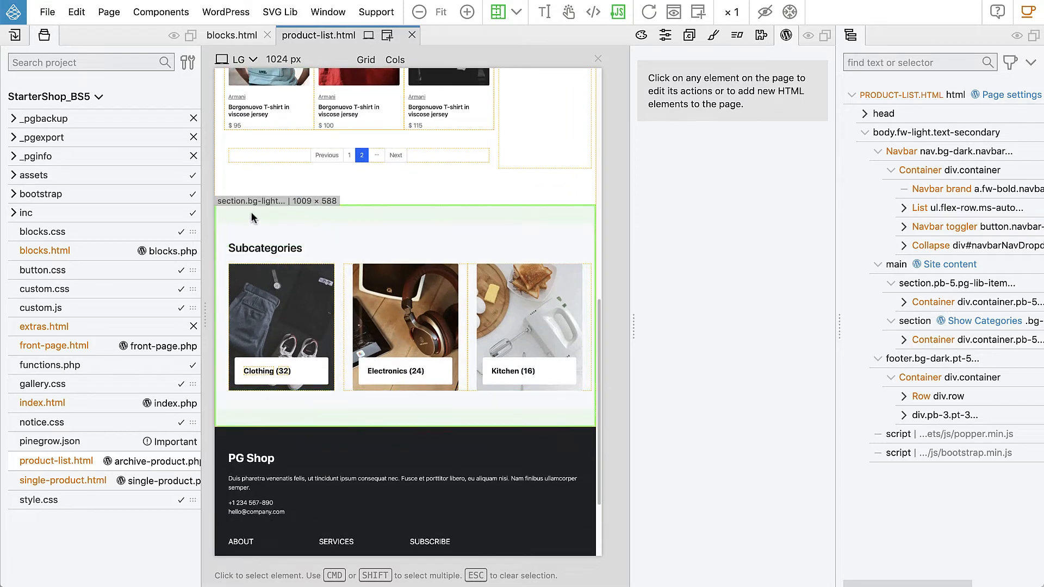
{"action": "left_click", "coordinate": [360, 423]}
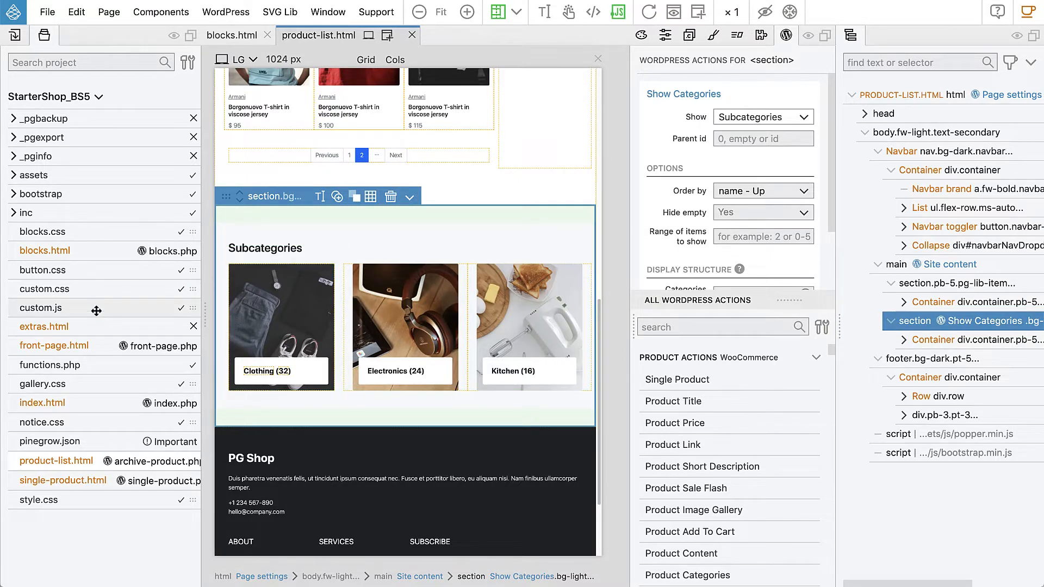
- Paste the copied Subcategories section into blocks.html directly after the Latest Arrival section
{"action": "left_click", "coordinate": [52, 256]}
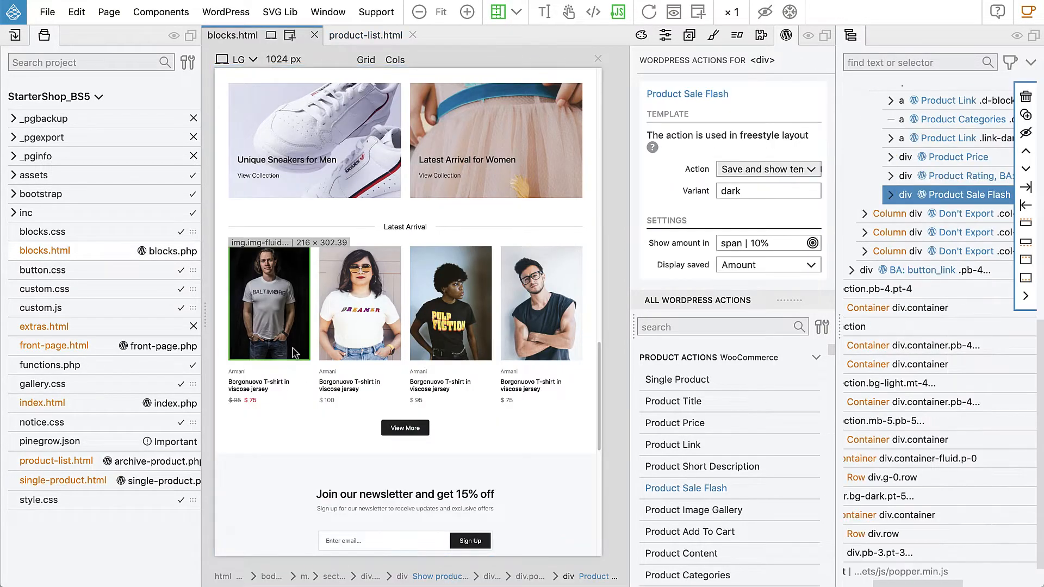
{"action": "scroll", "coordinate": [314, 354], "scroll_direction": "down", "scroll_amount": 1}
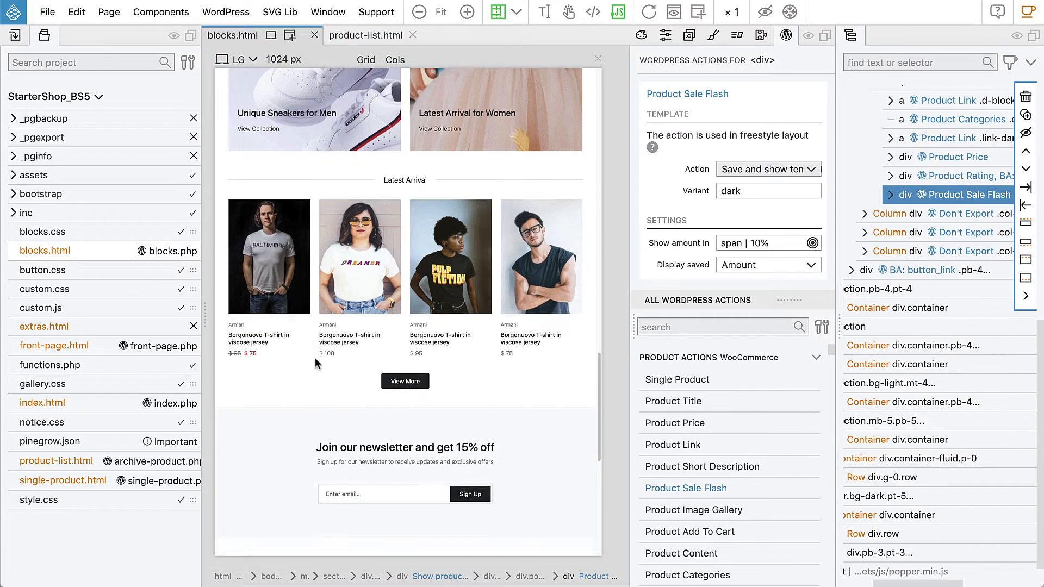
{"action": "left_click", "coordinate": [275, 392]}
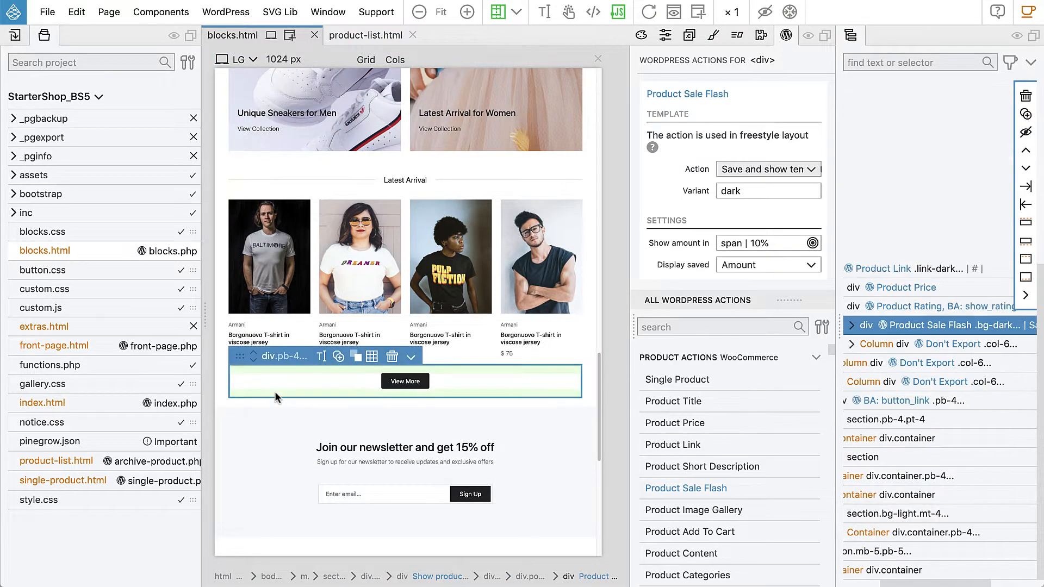
{"action": "left_click", "coordinate": [858, 582]}
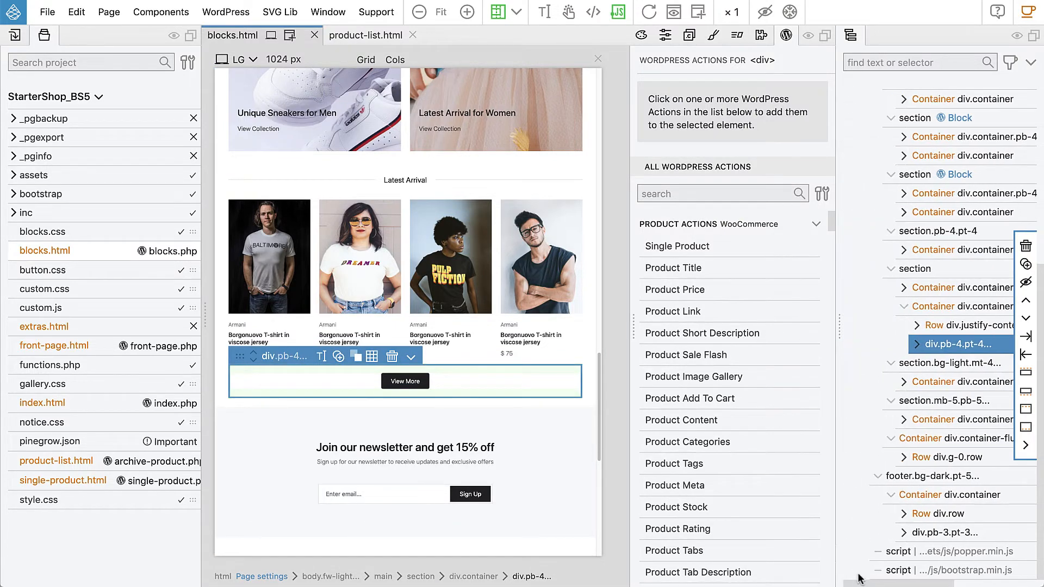
{"action": "left_click", "coordinate": [891, 269]}
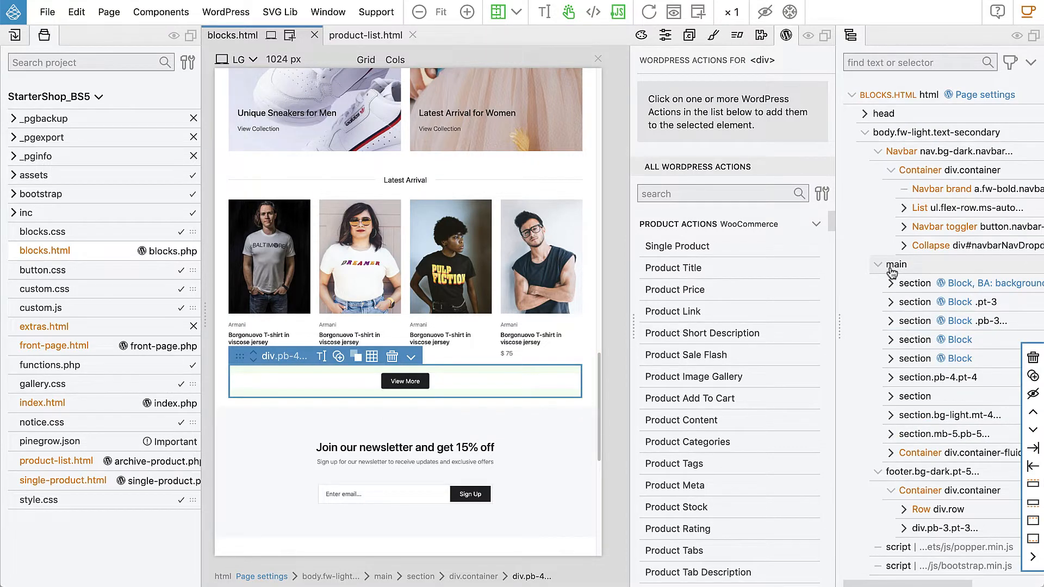
{"action": "left_click", "coordinate": [913, 397]}
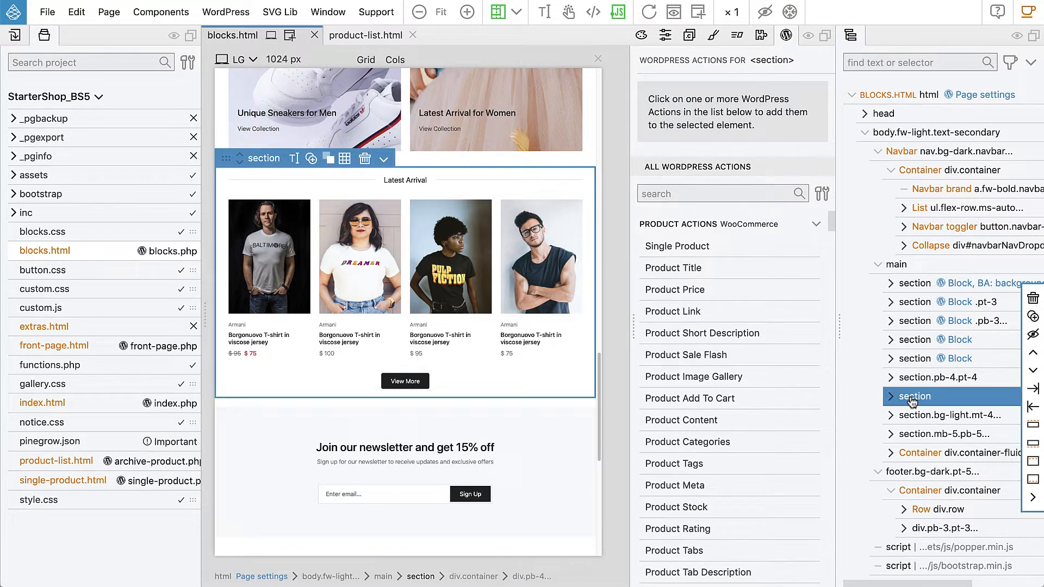
{"action": "key", "text": "super+v"}
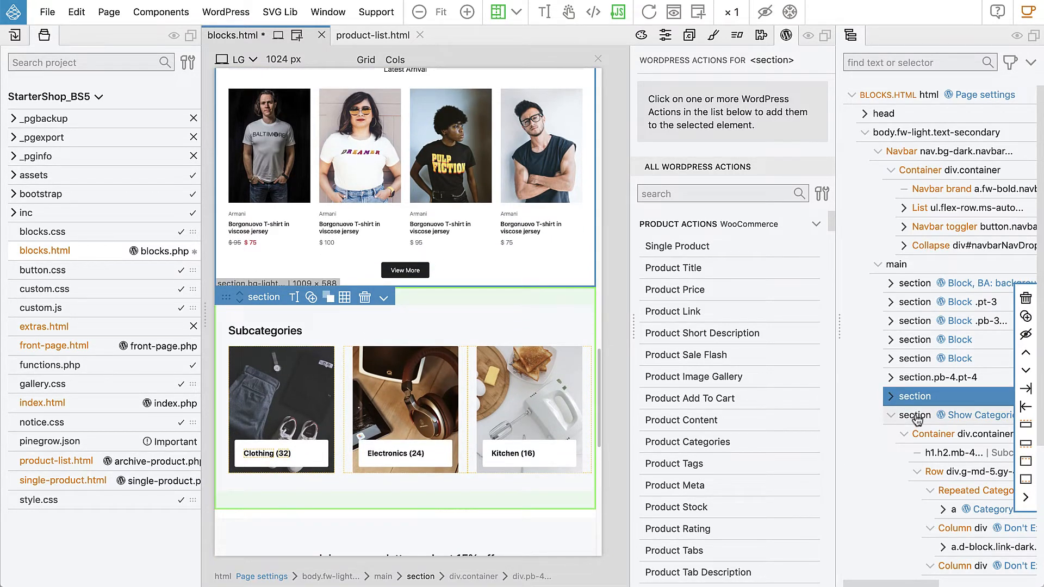
- Keep the pasted section's Show Categories action on Subcategories and set its parent id to 0
{"action": "left_click", "coordinate": [915, 416]}
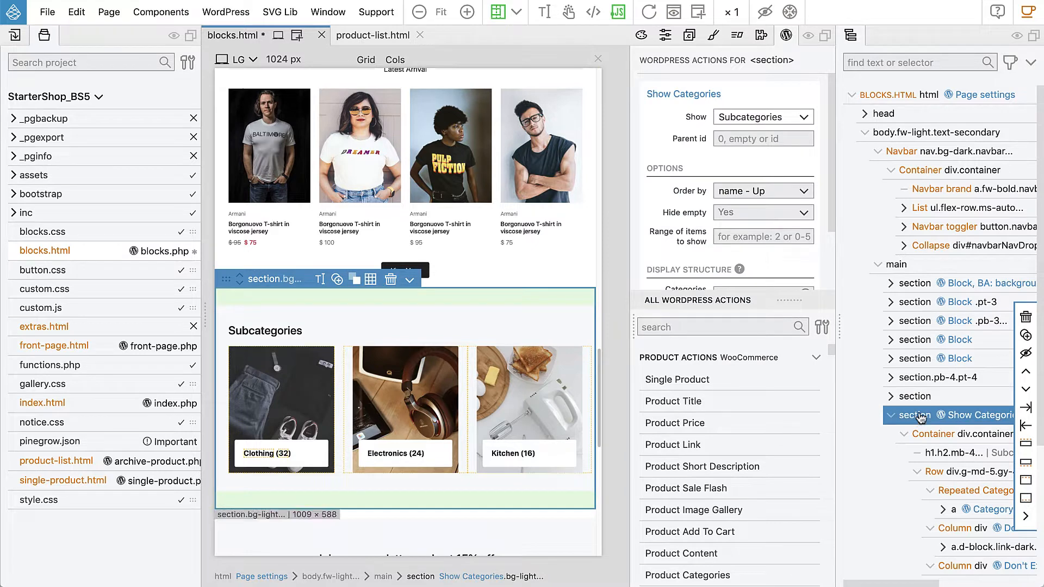
{"action": "left_click", "coordinate": [44, 36]}
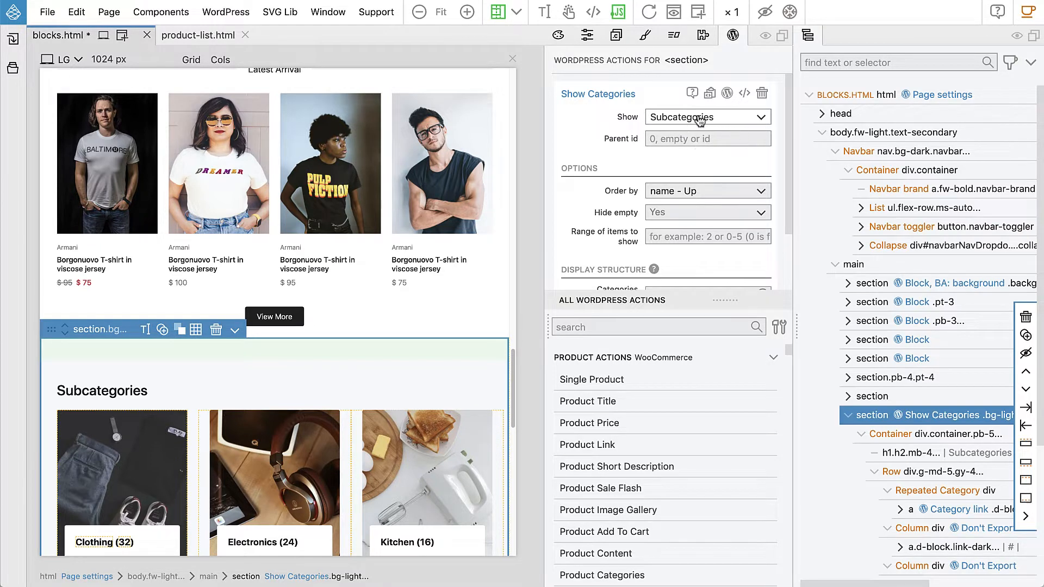
{"action": "mouse_move", "coordinate": [622, 118]}
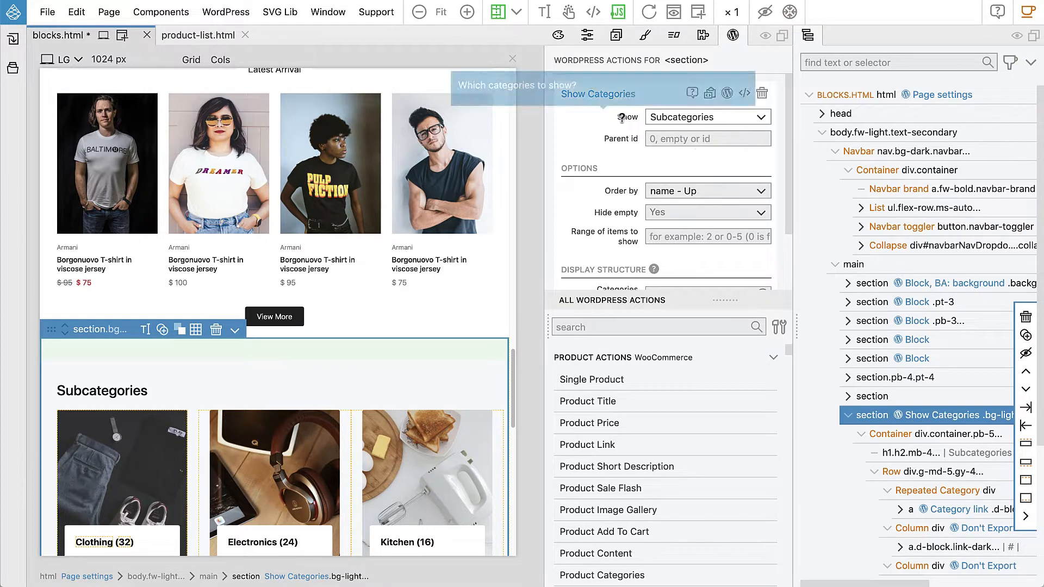
{"action": "left_click", "coordinate": [670, 119]}
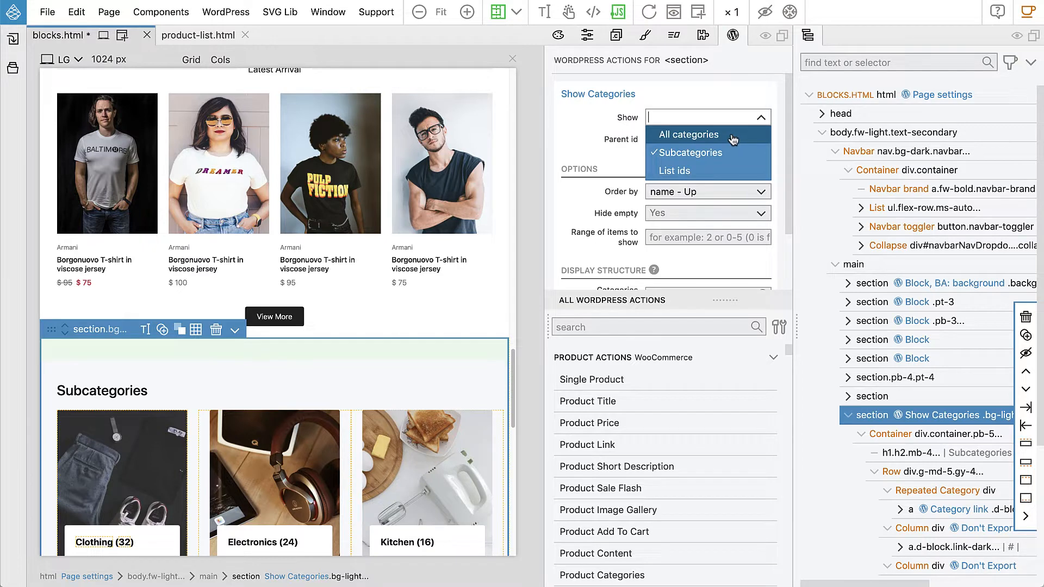
{"action": "left_click", "coordinate": [693, 154]}
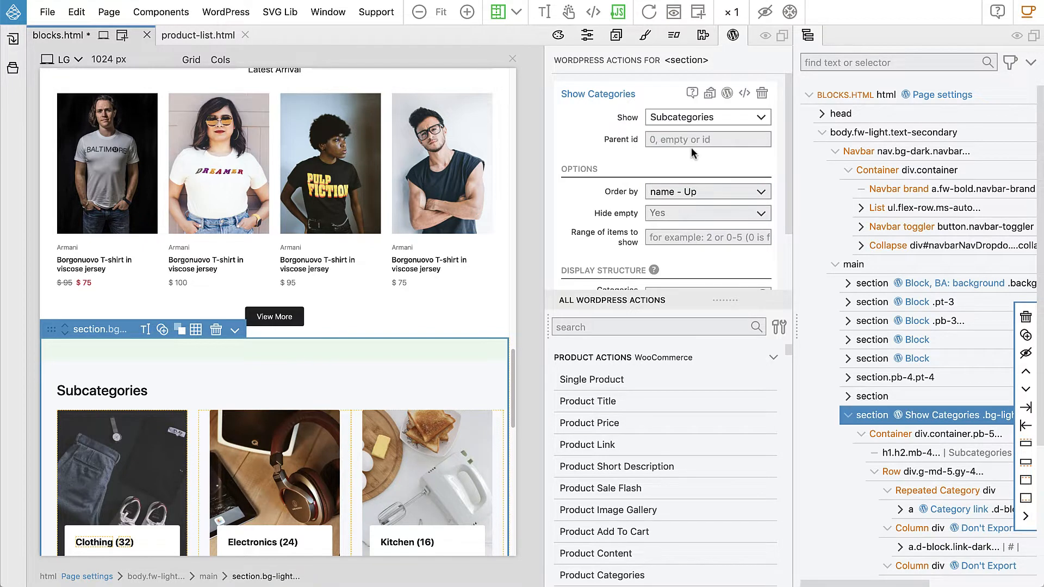
{"action": "left_click", "coordinate": [649, 139]}
{"action": "type", "text": "0"}
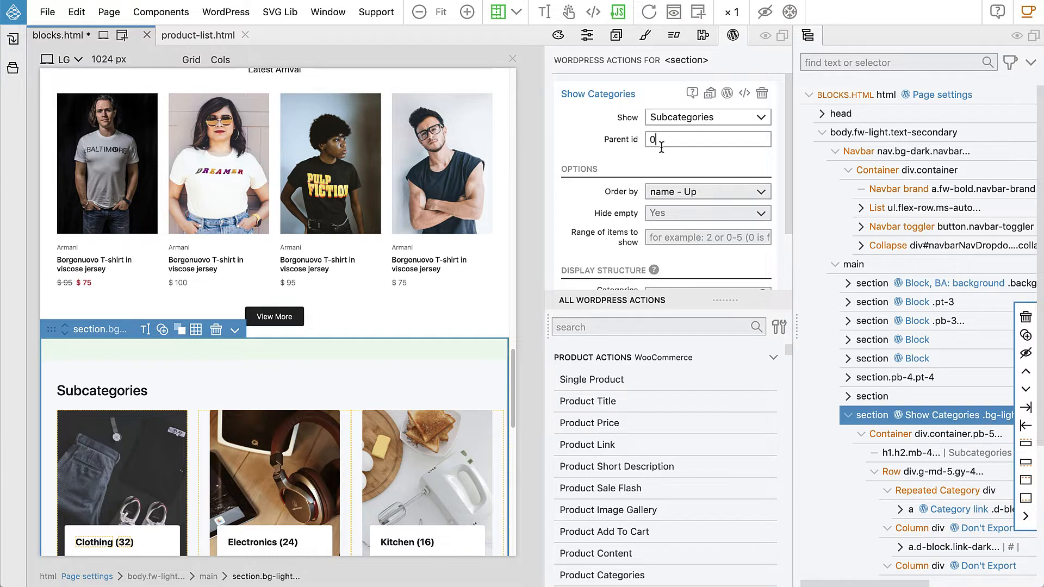
- Add the Block smart action to the Subcategories section
{"action": "mouse_move", "coordinate": [593, 146]}
{"action": "scroll", "coordinate": [592, 159], "scroll_direction": "down", "scroll_amount": 3}
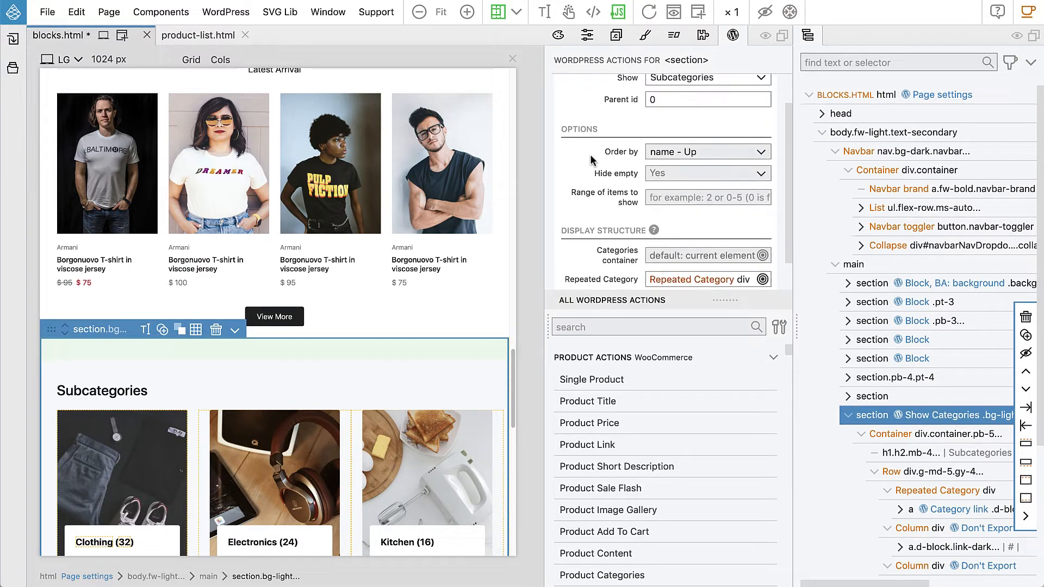
{"action": "mouse_move", "coordinate": [653, 197]}
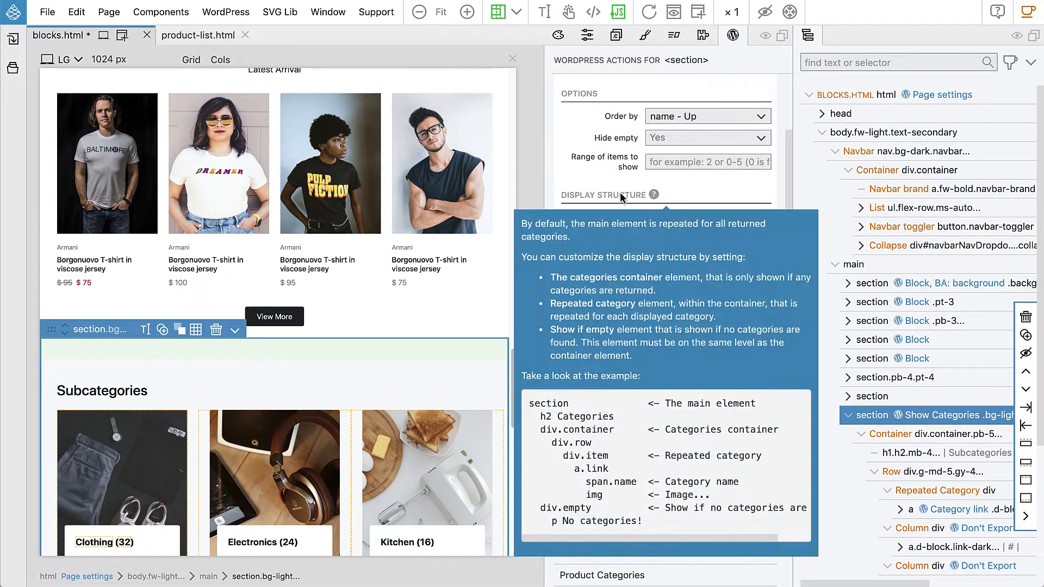
{"action": "scroll", "coordinate": [622, 197], "scroll_direction": "up", "scroll_amount": 2}
{"action": "scroll", "coordinate": [622, 197], "scroll_direction": "up", "scroll_amount": 1}
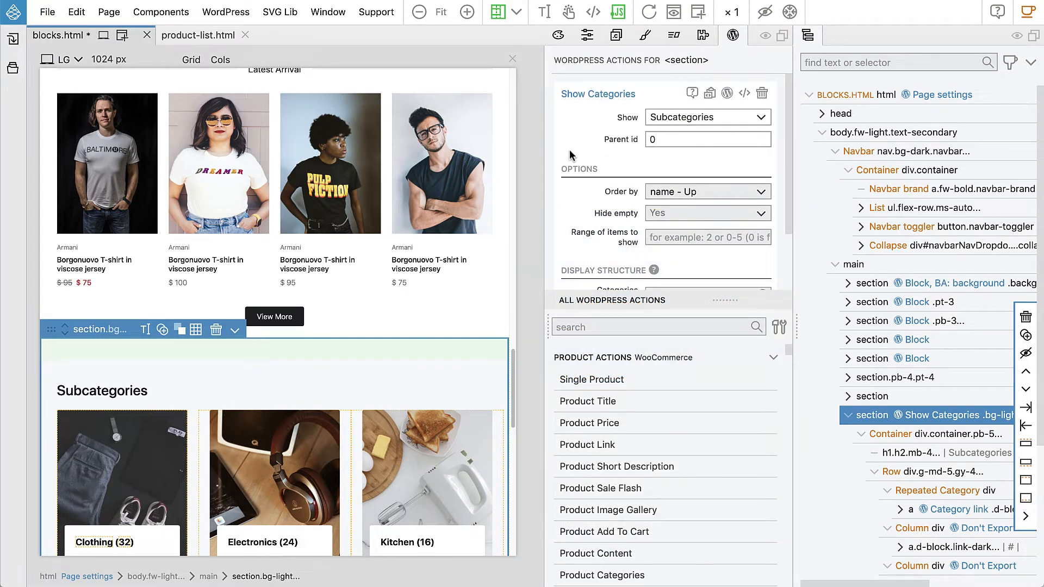
{"action": "scroll", "coordinate": [666, 425], "scroll_direction": "down", "scroll_amount": 3}
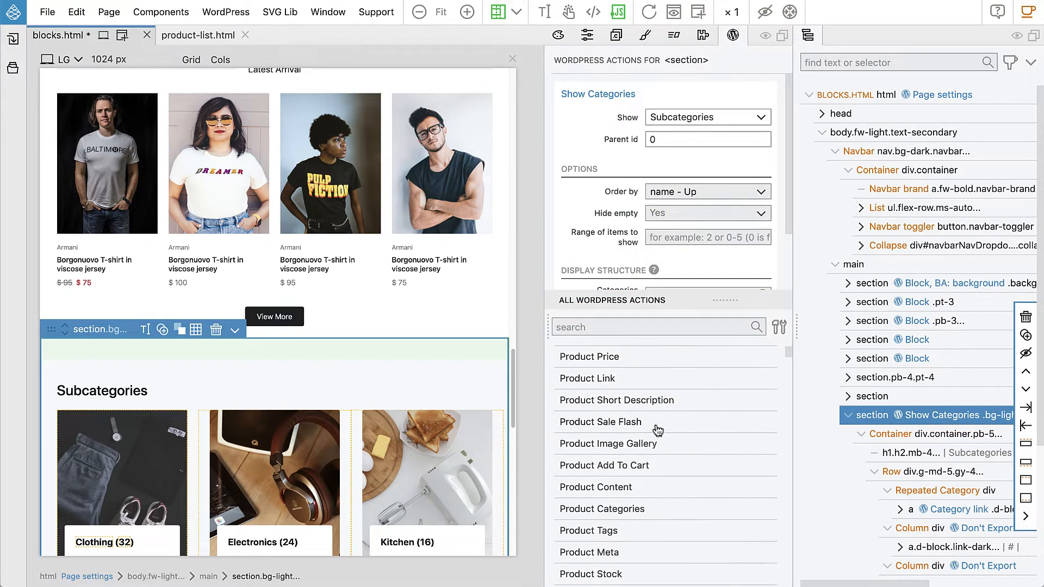
{"action": "scroll", "coordinate": [658, 430], "scroll_direction": "down", "scroll_amount": 20}
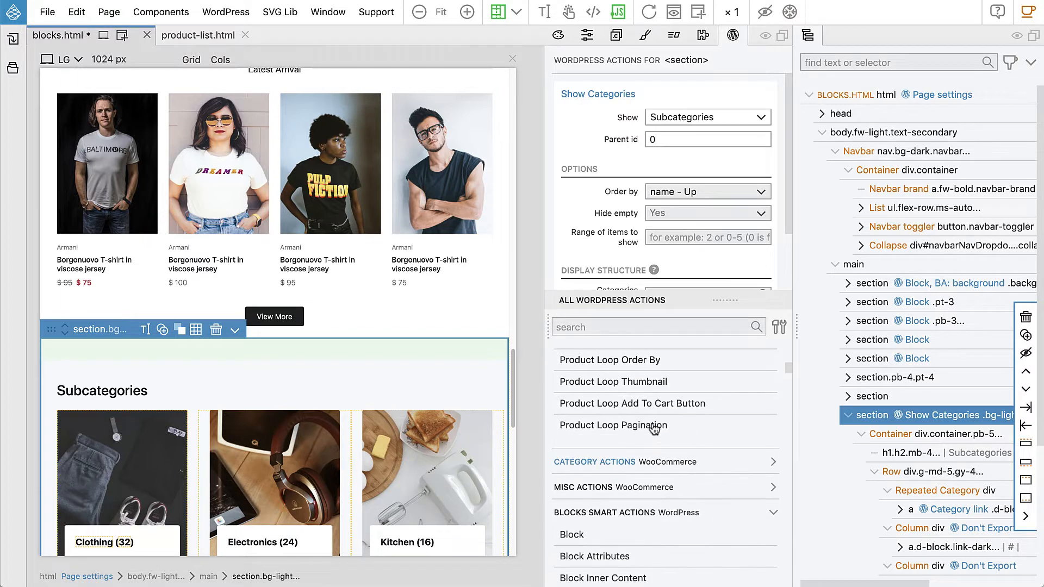
{"action": "scroll", "coordinate": [654, 428], "scroll_direction": "down", "scroll_amount": 5}
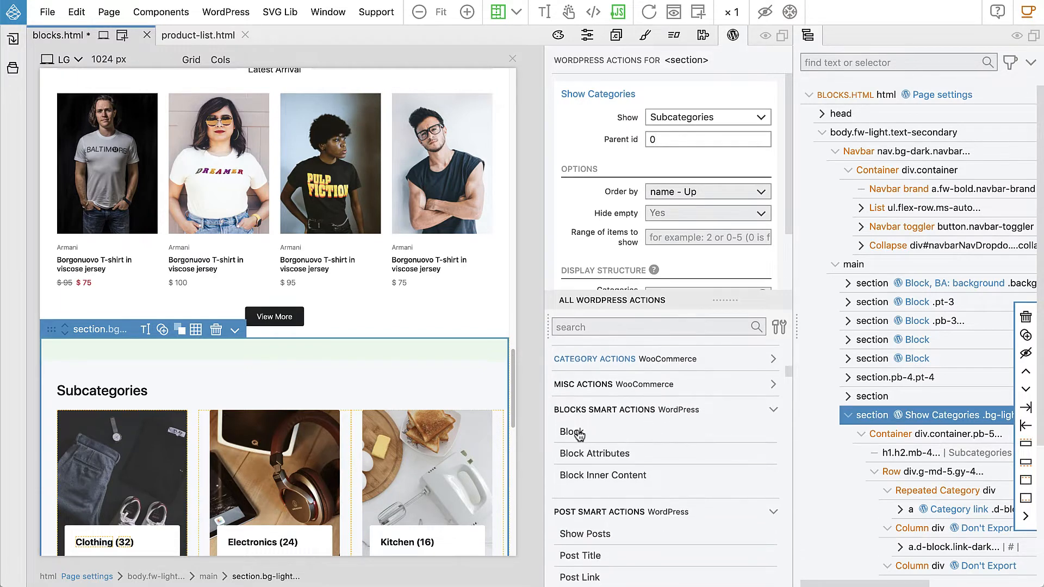
{"action": "left_click", "coordinate": [578, 433]}
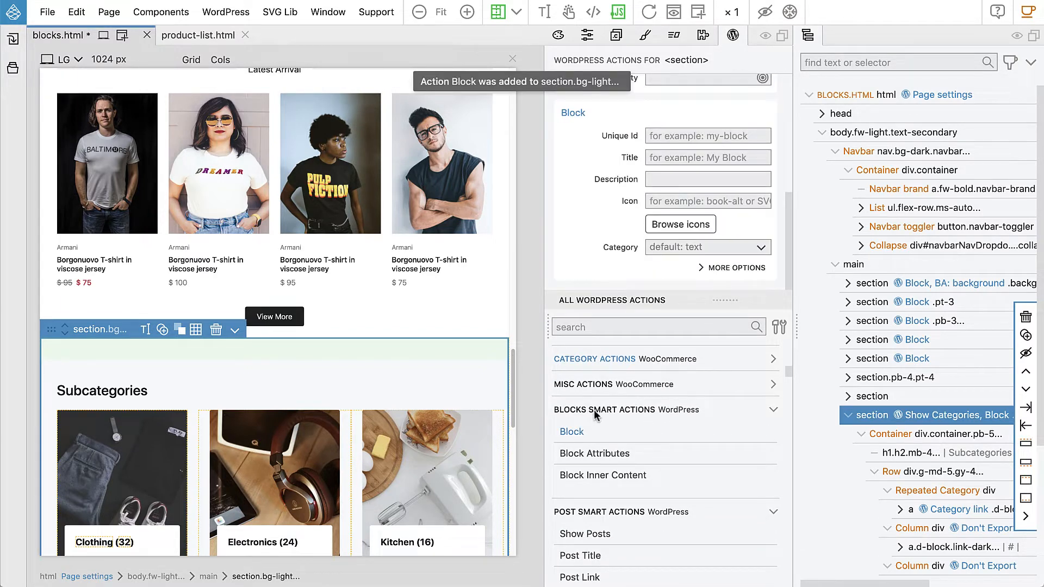
- Give the block the unique id shop-categories and the title Shop Categories
{"action": "left_click", "coordinate": [676, 139]}
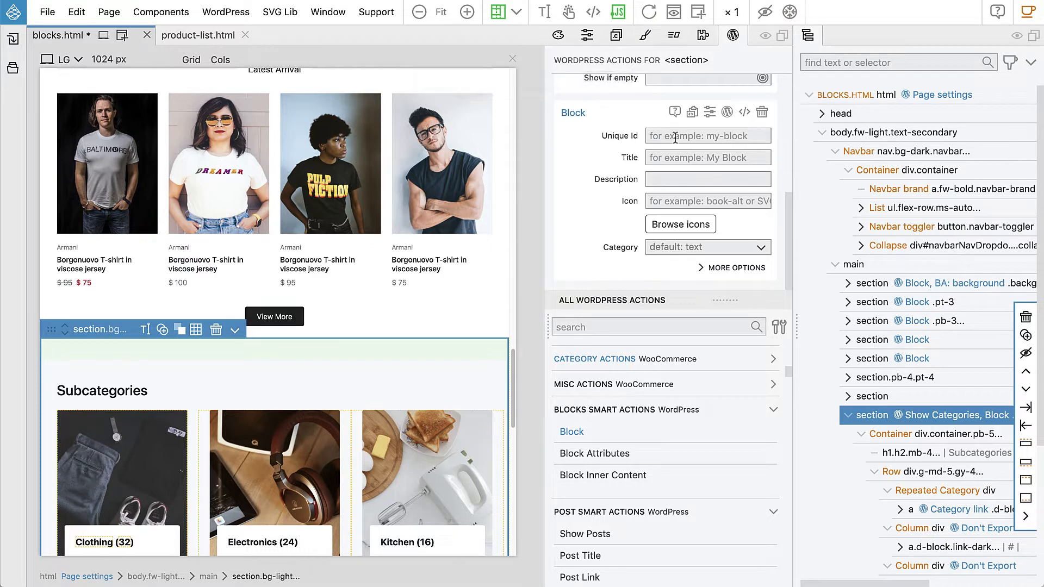
{"action": "type", "text": "shop"}
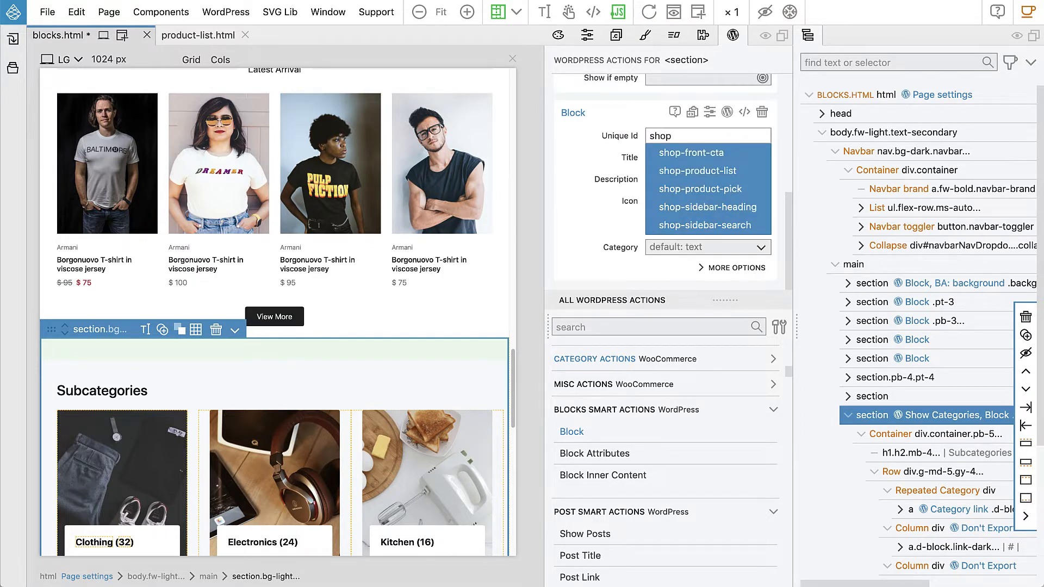
{"action": "type", "text": "-categories"}
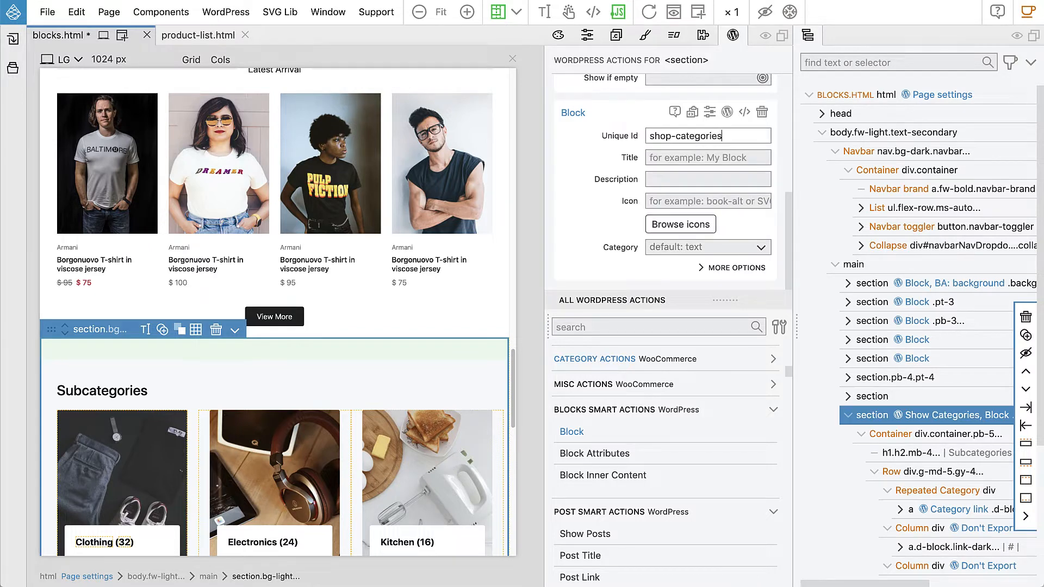
{"action": "left_click", "coordinate": [677, 157]}
{"action": "type", "text": "Shop"}
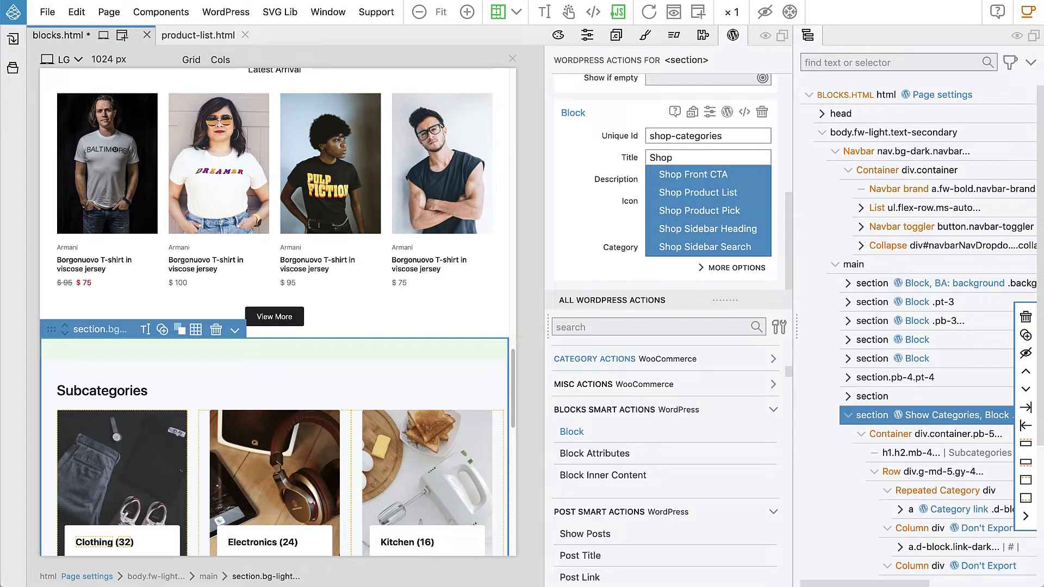
{"action": "type", "text": " Categories"}
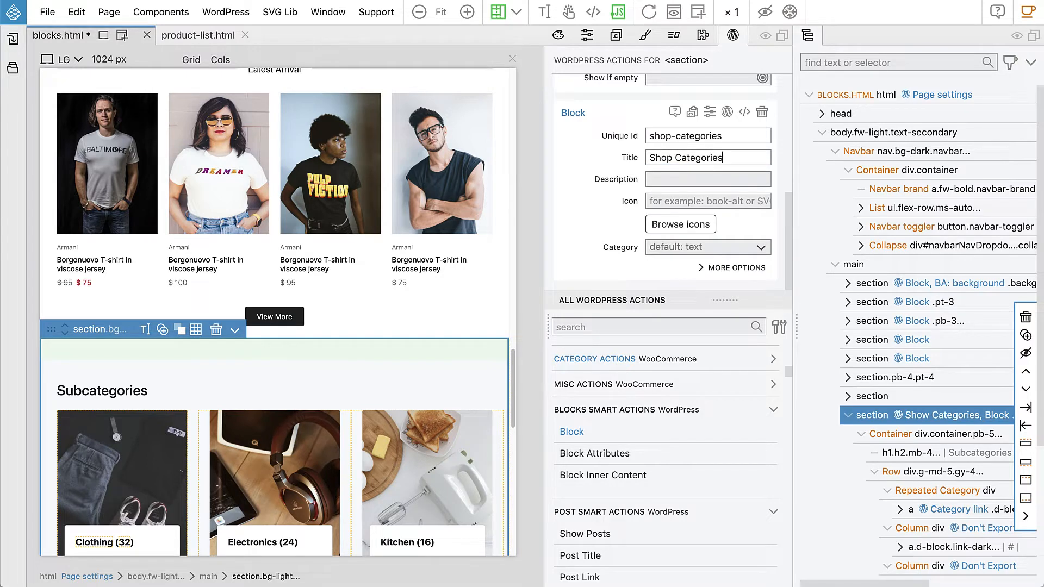
- Assign the block to a custom category with the category id shop
{"action": "left_click", "coordinate": [665, 250]}
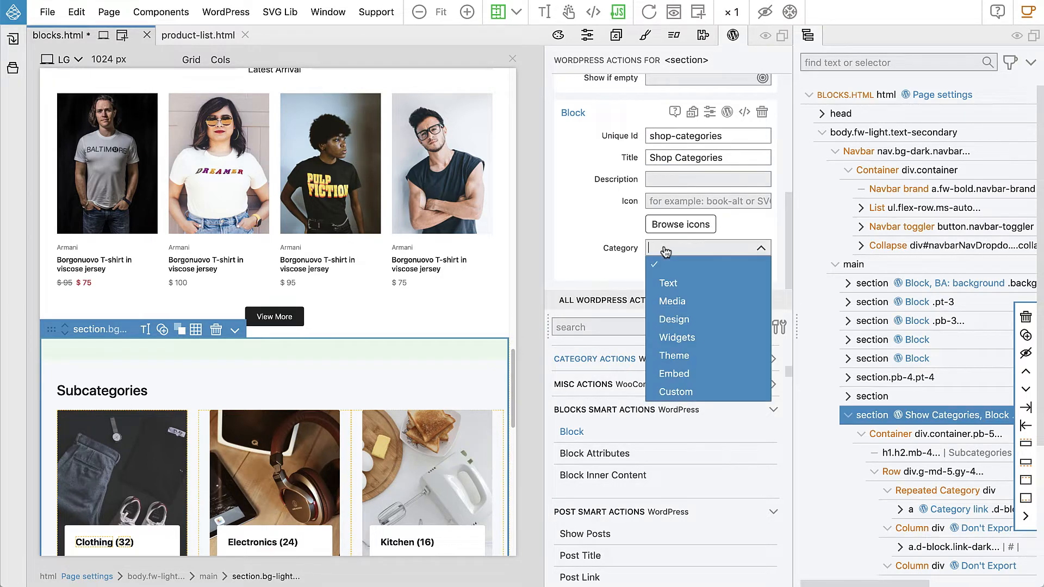
{"action": "left_click", "coordinate": [676, 391]}
{"action": "scroll", "coordinate": [615, 206], "scroll_direction": "down", "scroll_amount": 1}
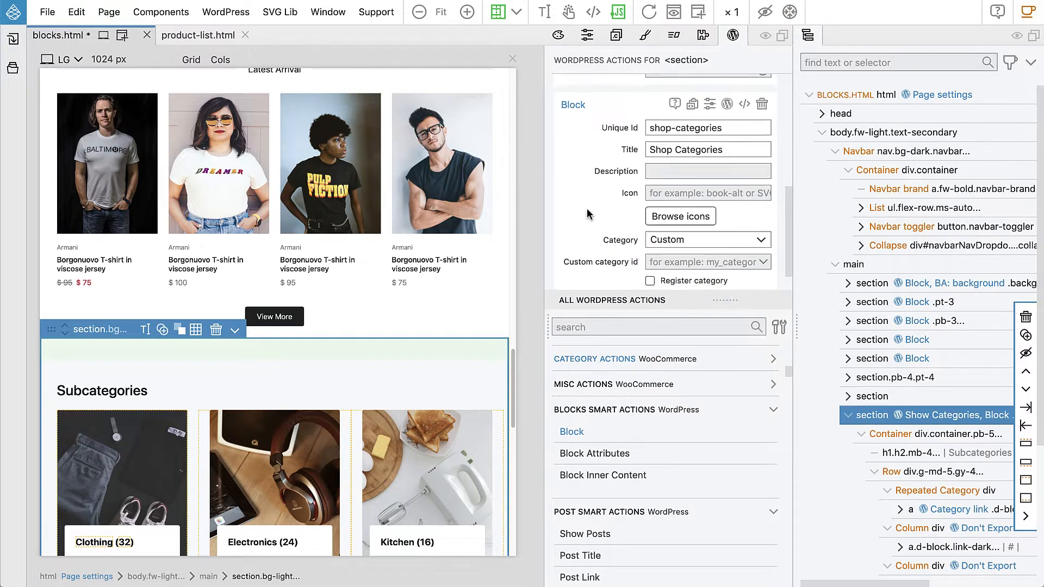
{"action": "left_click", "coordinate": [660, 232]}
{"action": "left_click", "coordinate": [667, 265]}
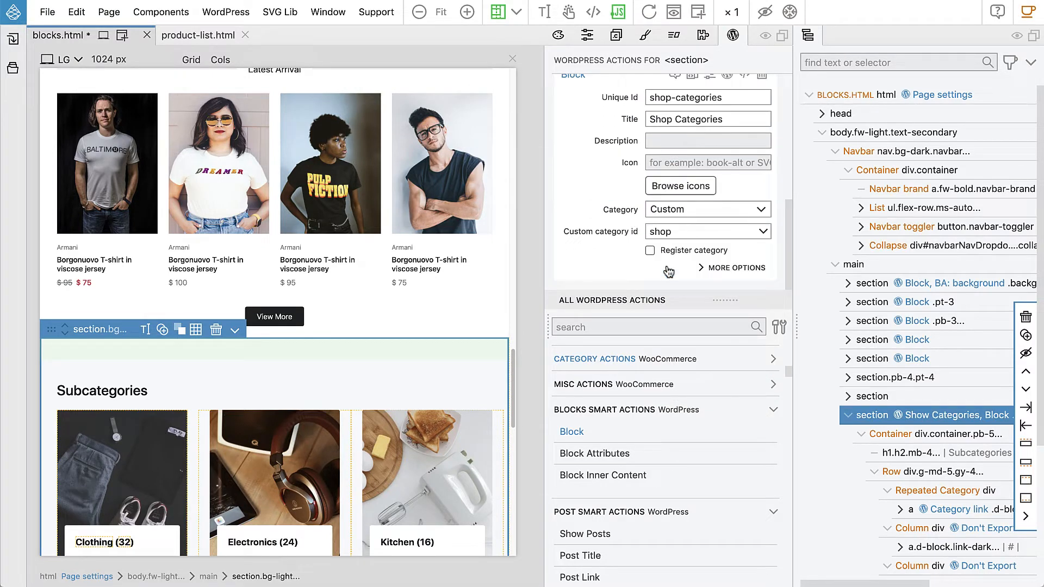
- Export the WordPress theme and dismiss the export report
{"action": "left_click", "coordinate": [234, 19]}
{"action": "left_click", "coordinate": [248, 35]}
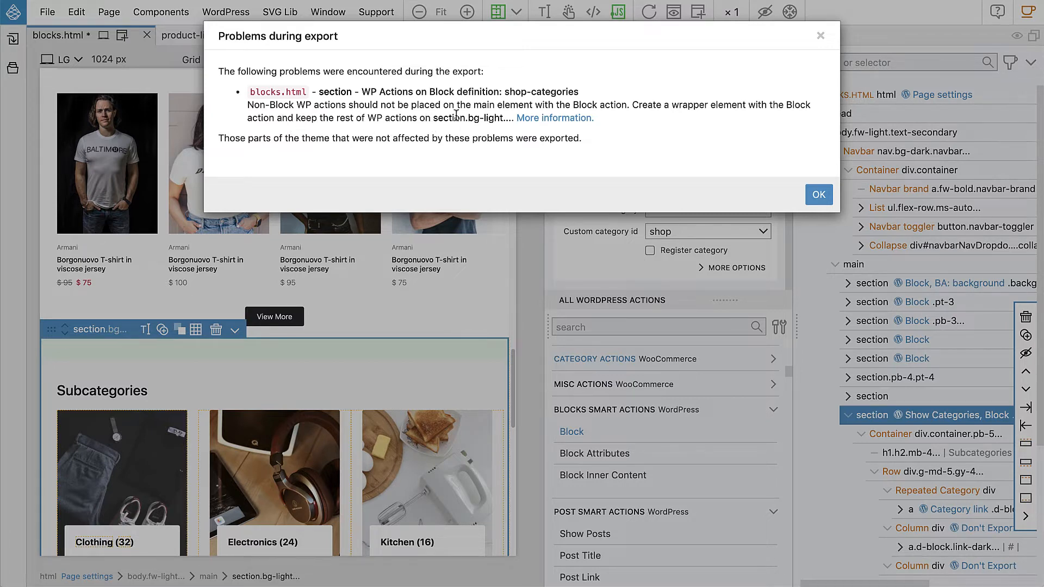
{"action": "left_click", "coordinate": [819, 195]}
{"action": "left_click_drag", "start_coordinate": [785, 228], "coordinate": [775, 96]}
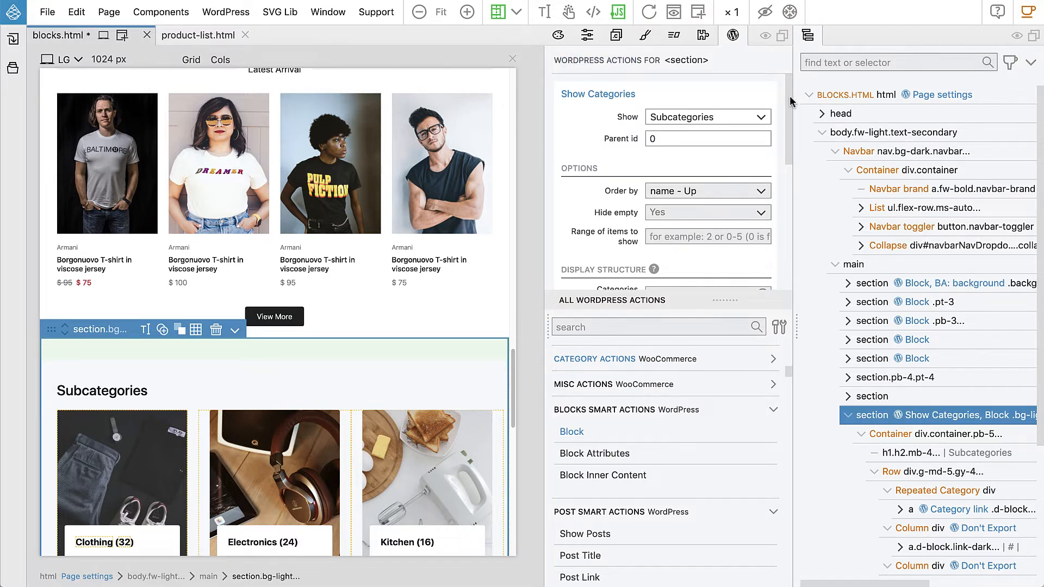
{"action": "left_click_drag", "start_coordinate": [788, 96], "coordinate": [781, 188]}
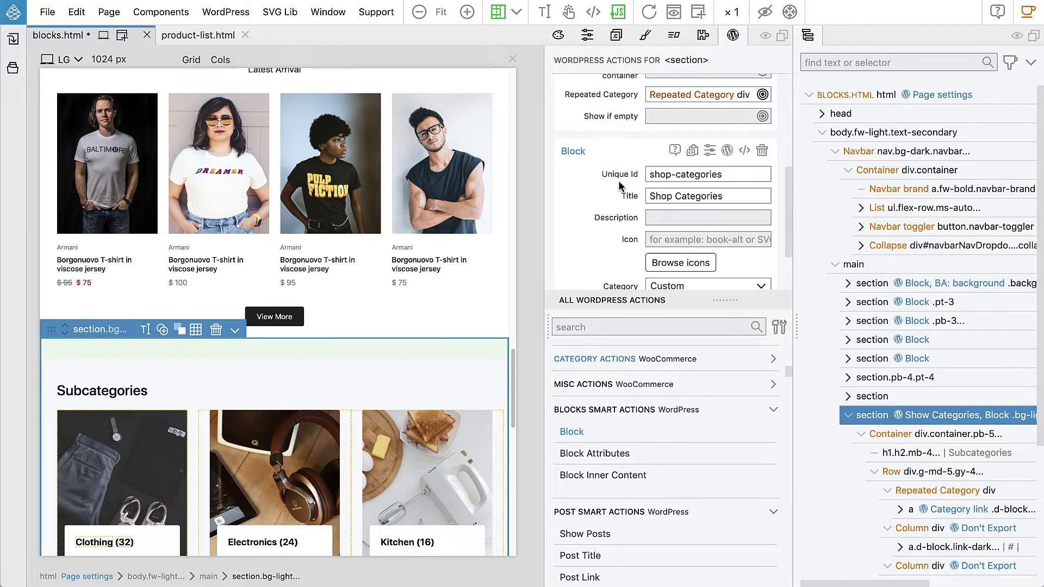
{"action": "mouse_move", "coordinate": [594, 114]}
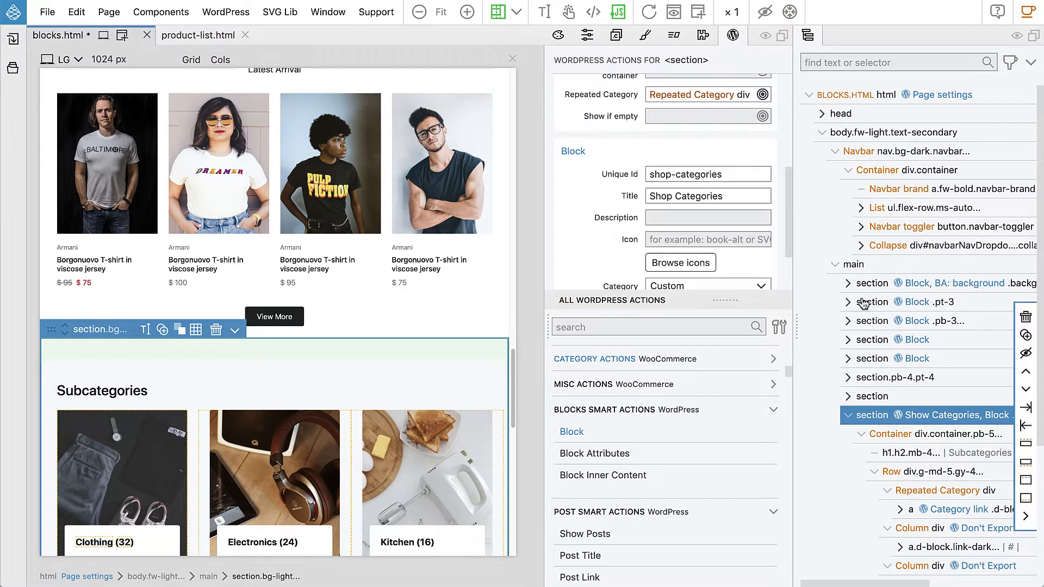
- Insert a div above the Show Categories section in main and move that section inside it
{"action": "left_click", "coordinate": [869, 408]}
{"action": "left_click", "coordinate": [539, 419]}
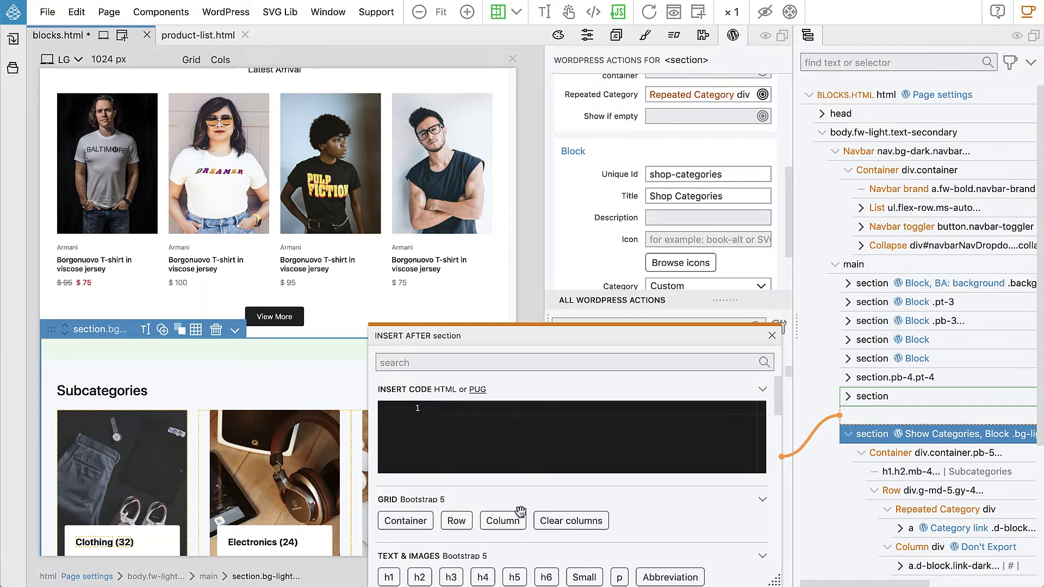
{"action": "scroll", "coordinate": [520, 512], "scroll_direction": "down", "scroll_amount": 2}
{"action": "scroll", "coordinate": [511, 494], "scroll_direction": "up", "scroll_amount": 2}
{"action": "type", "text": "div"}
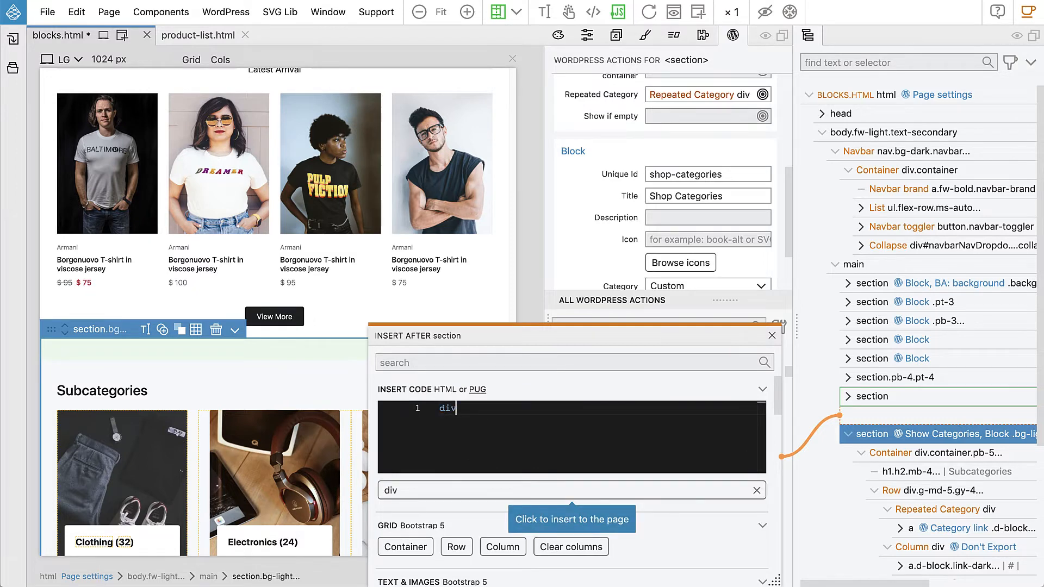
{"action": "left_click", "coordinate": [456, 489]}
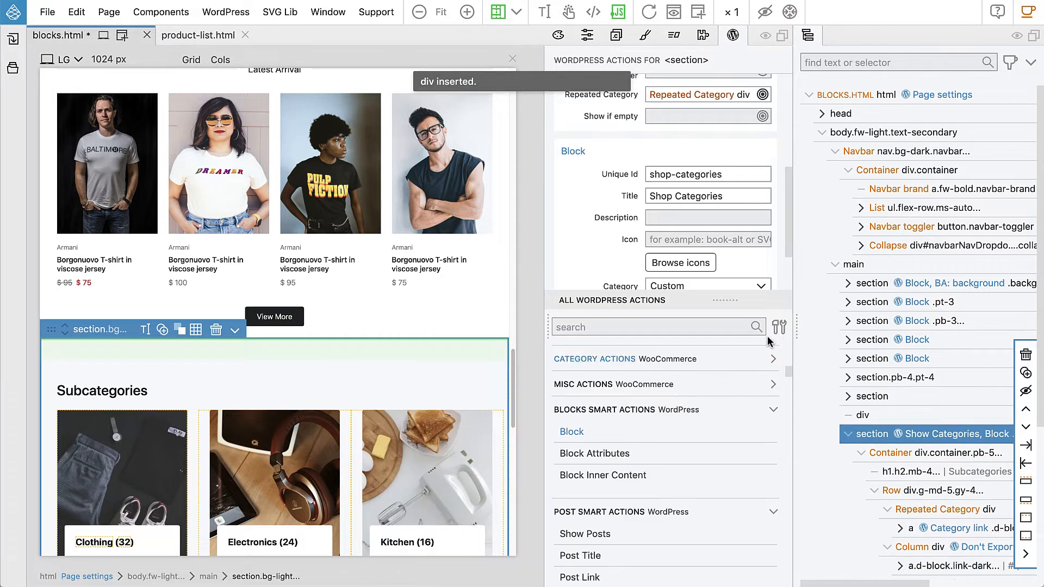
{"action": "left_click", "coordinate": [771, 336]}
{"action": "left_click_drag", "start_coordinate": [862, 433], "coordinate": [876, 436]}
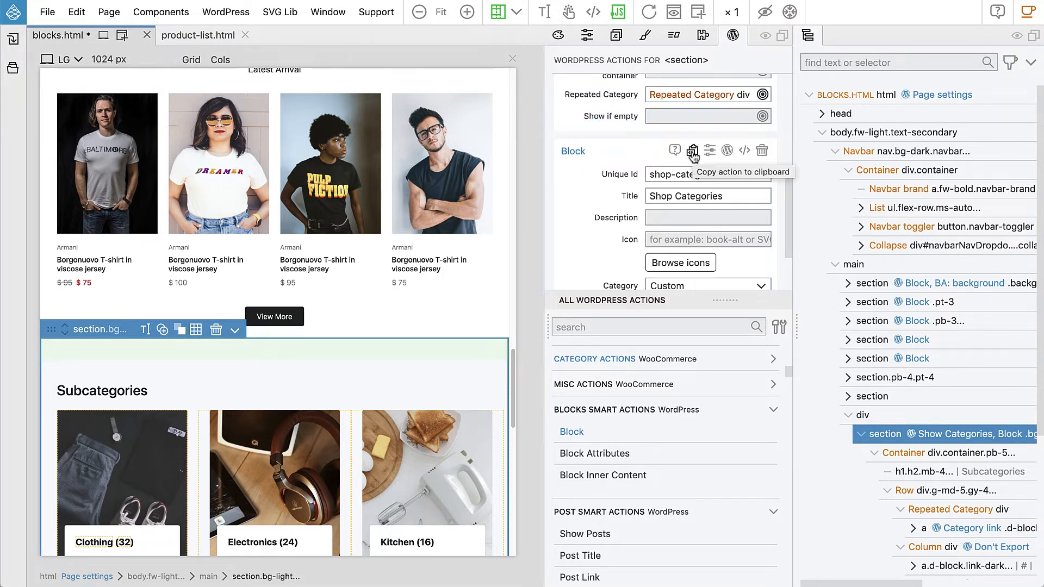
- Move the Block action with its settings from the Show Categories section to the wrapping div
{"action": "left_click", "coordinate": [692, 156]}
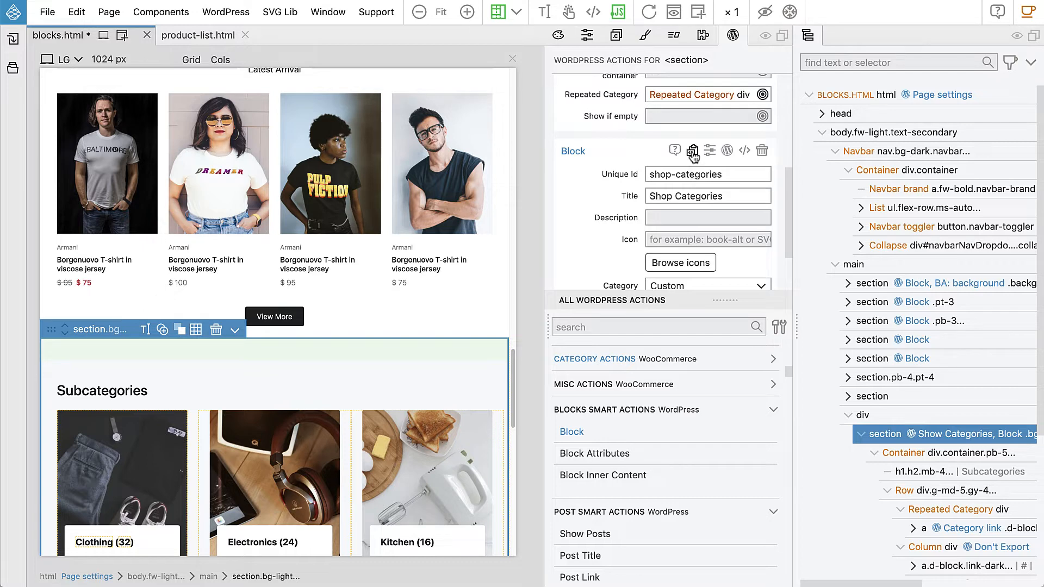
{"action": "left_click", "coordinate": [761, 150]}
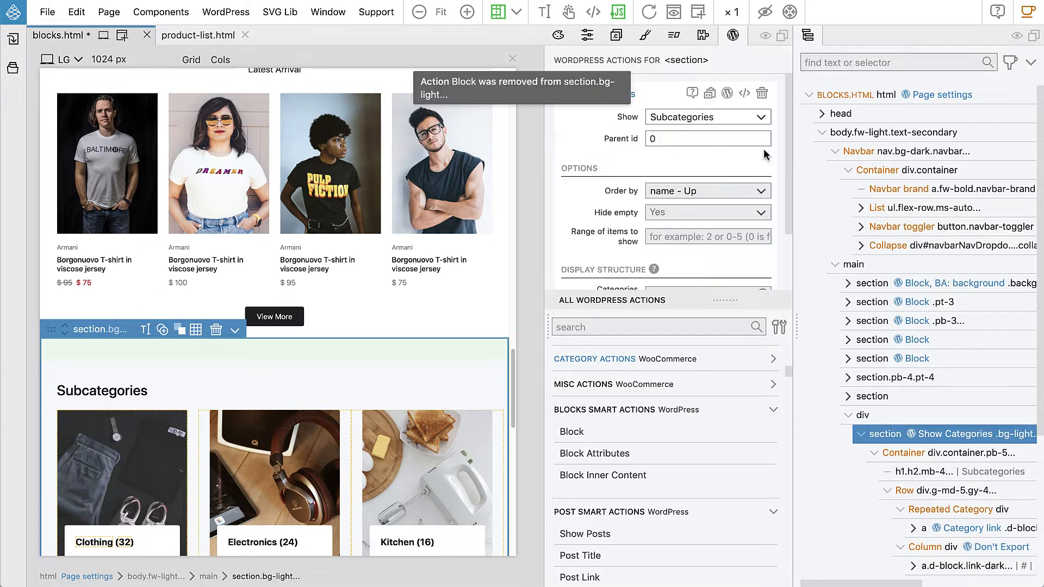
{"action": "left_click", "coordinate": [893, 419]}
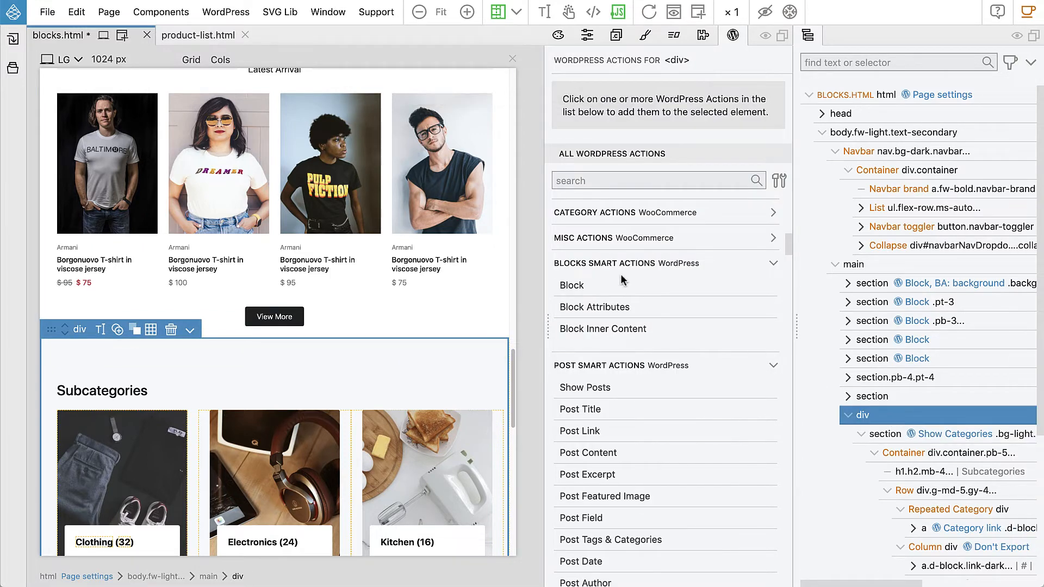
{"action": "left_click", "coordinate": [622, 282]}
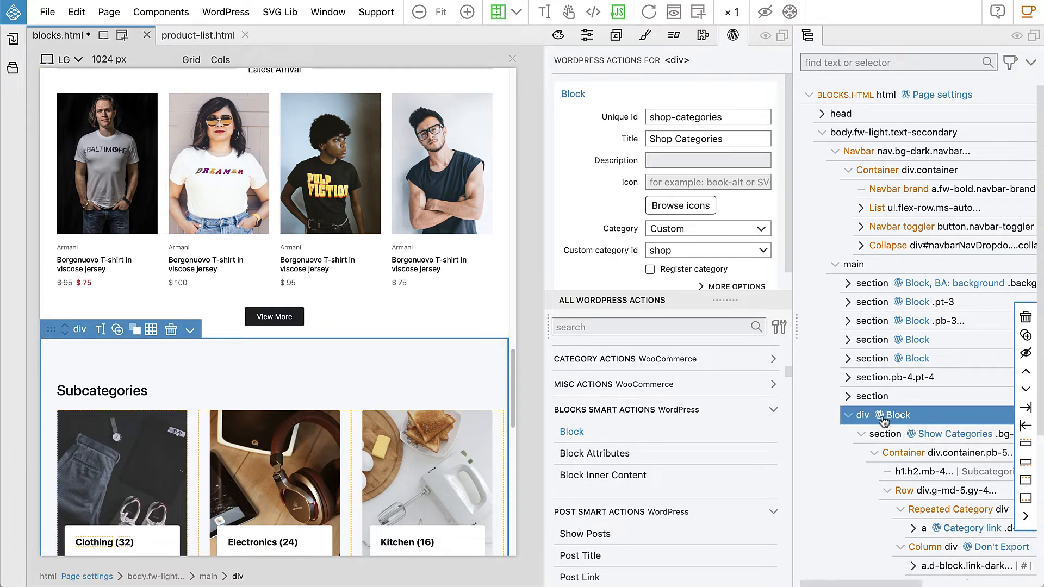
- Export the WordPress theme, then switch to the browser and reload the Front Page editor
{"action": "left_click", "coordinate": [222, 13]}
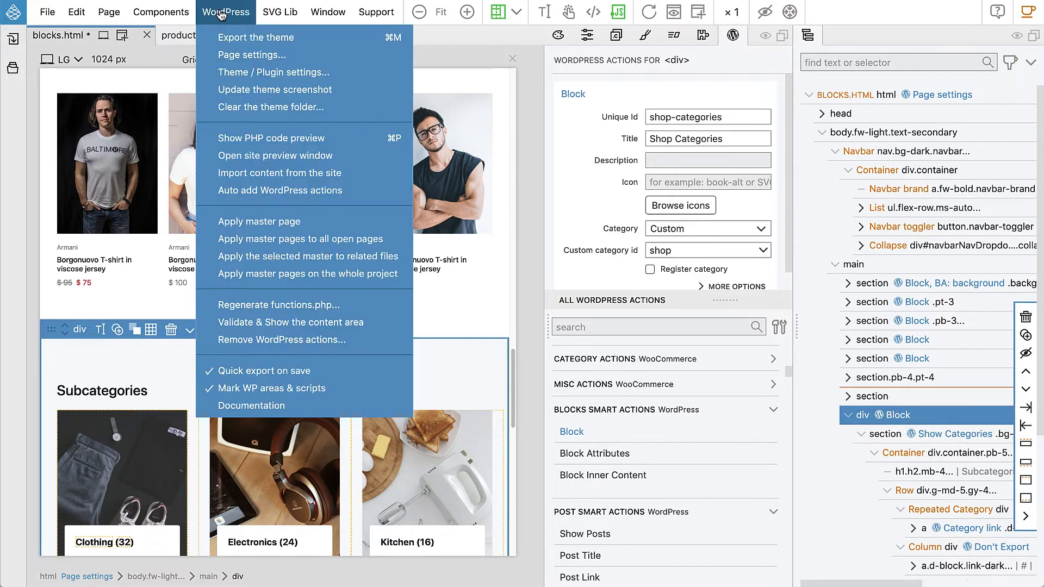
{"action": "left_click", "coordinate": [240, 39]}
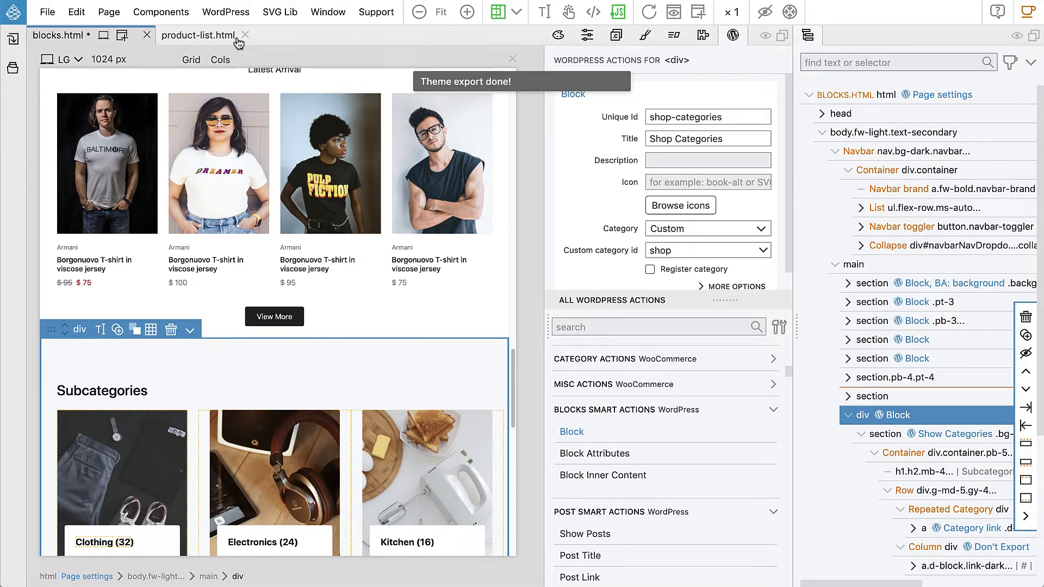
{"action": "left_click", "coordinate": [112, 483]}
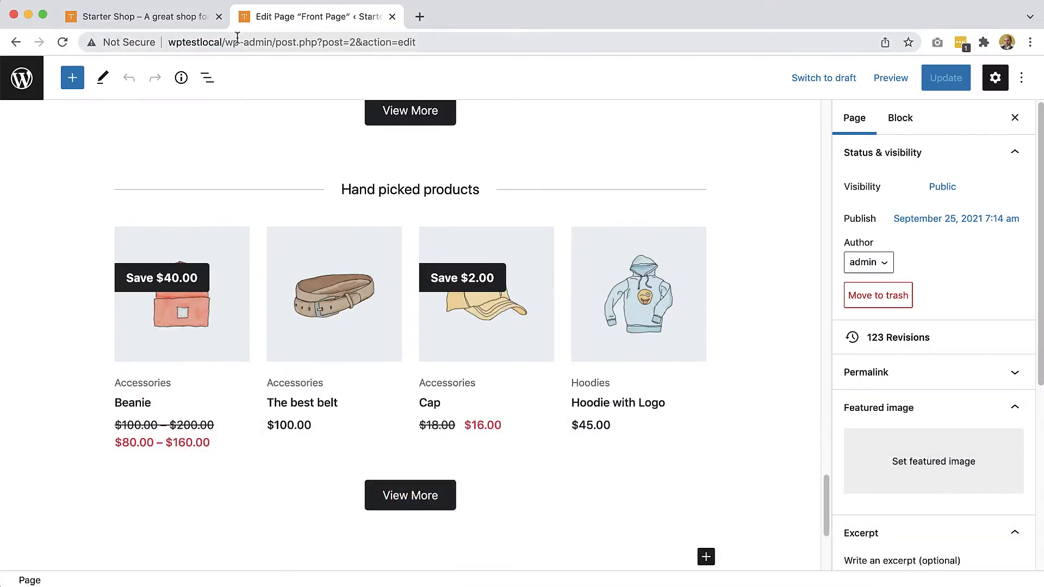
{"action": "left_click", "coordinate": [63, 42]}
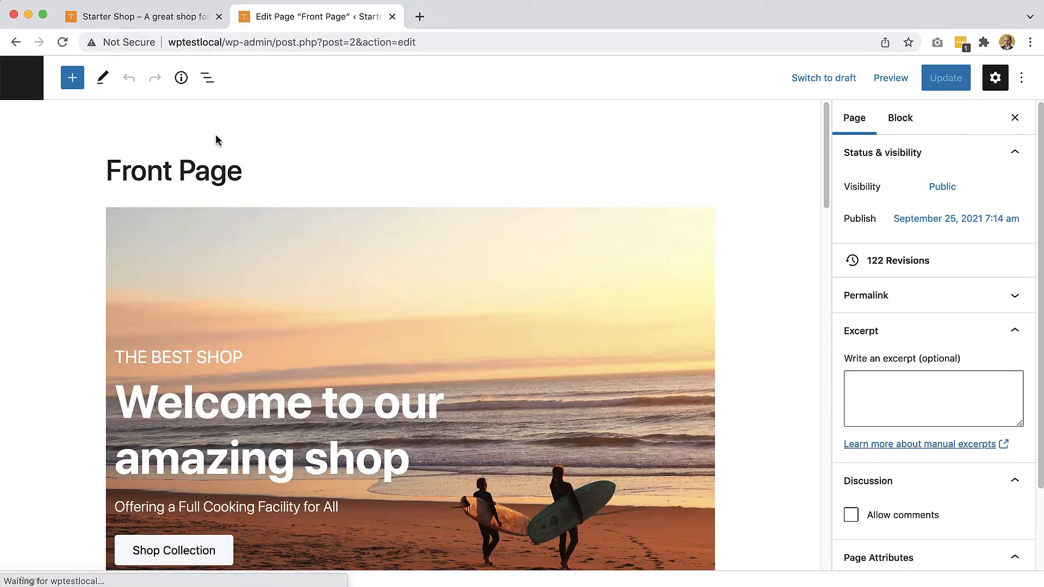
- Add the Shop Categories block at the end of the Front Page and update the page
{"action": "left_click", "coordinate": [73, 82]}
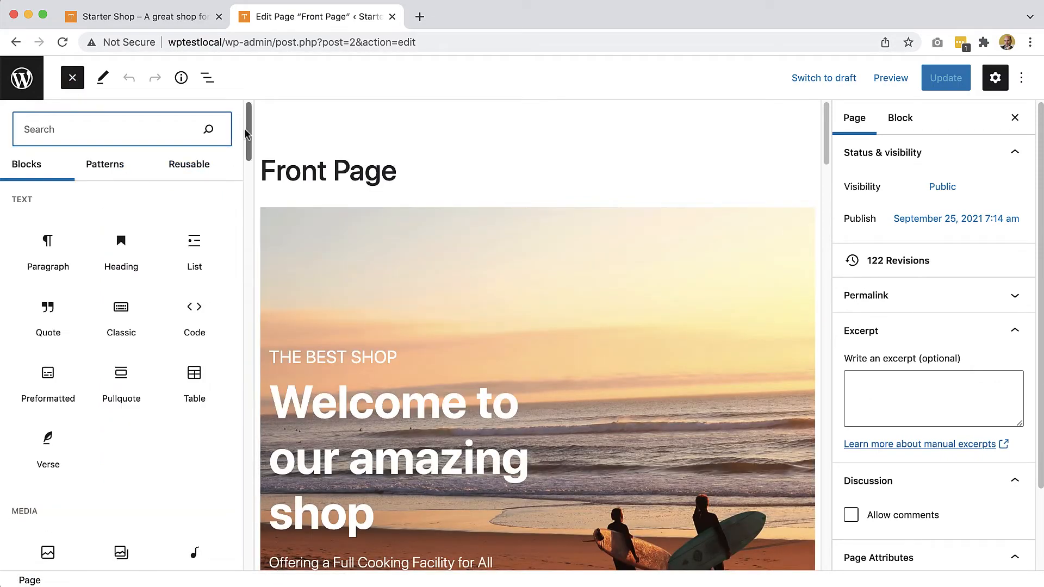
{"action": "left_click_drag", "start_coordinate": [248, 135], "coordinate": [236, 462]}
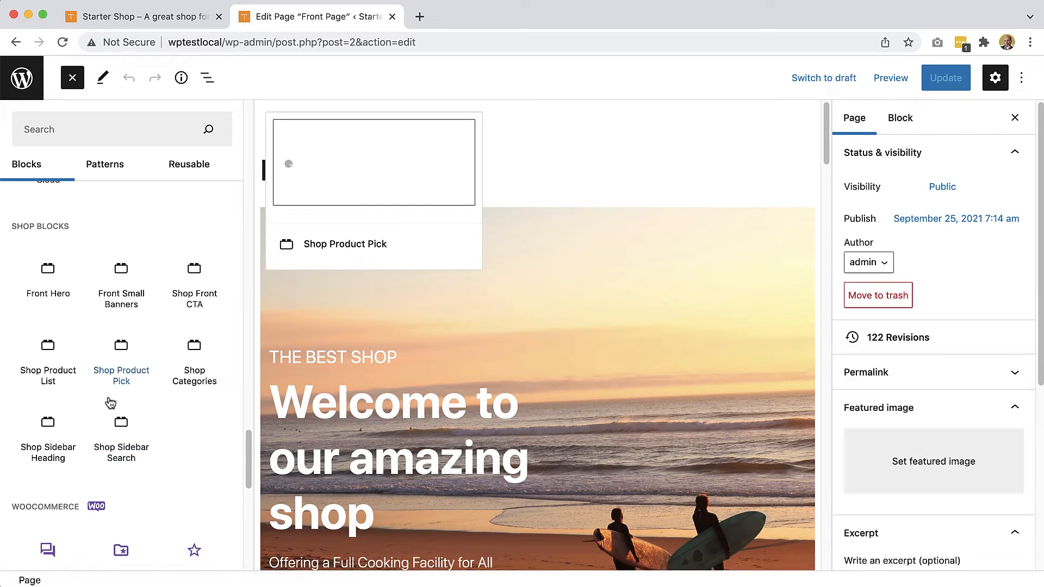
{"action": "left_click", "coordinate": [189, 356]}
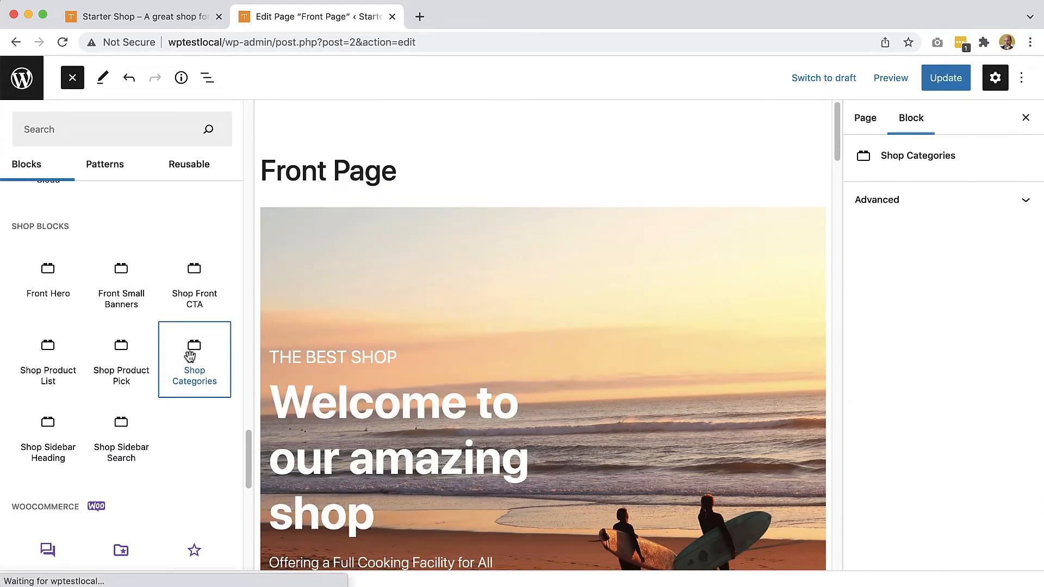
{"action": "left_click", "coordinate": [74, 78]}
{"action": "left_click_drag", "start_coordinate": [837, 136], "coordinate": [836, 518]}
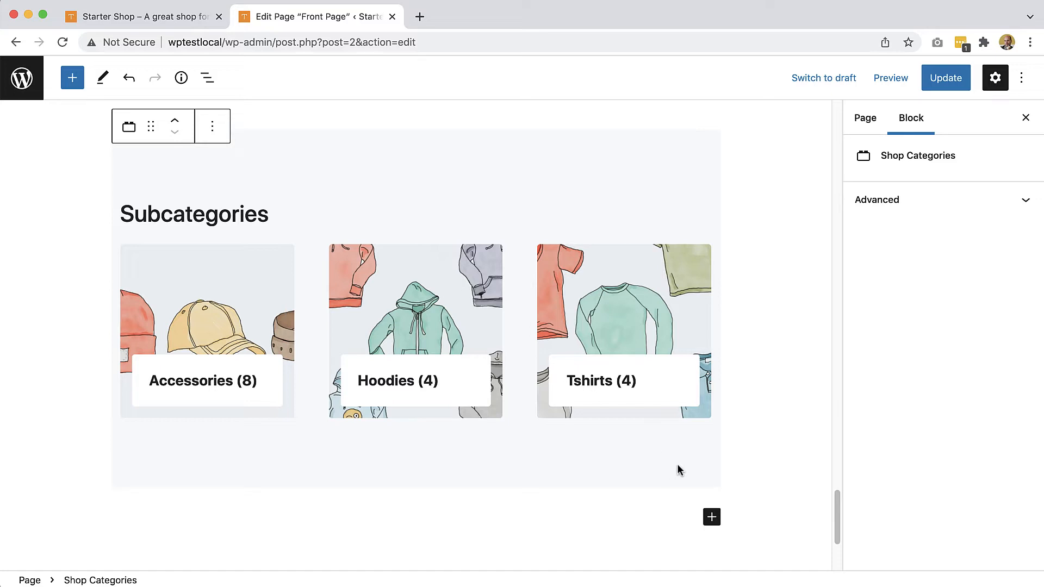
{"action": "left_click", "coordinate": [946, 77]}
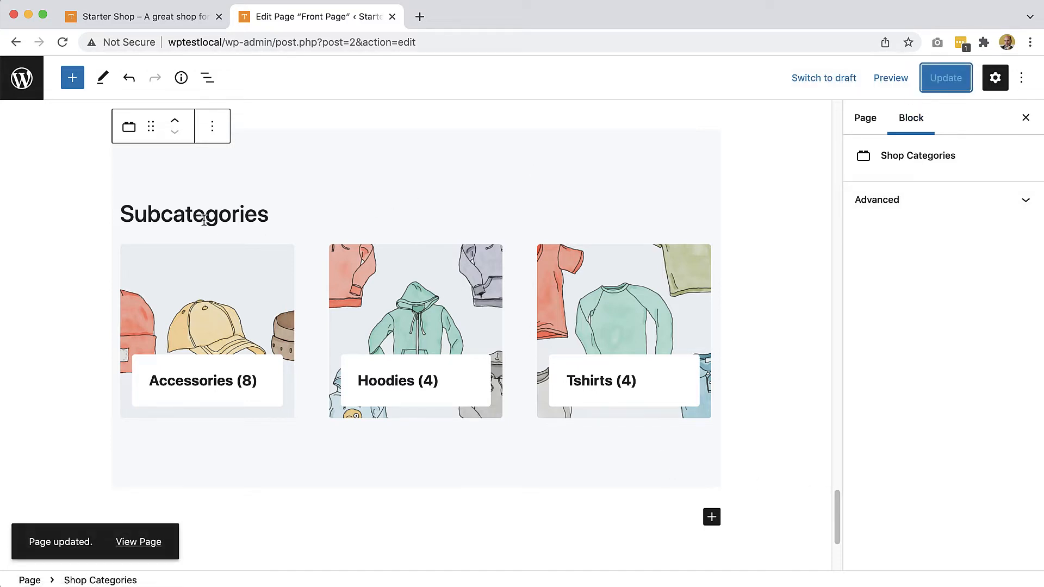
- Switch back to Pinegrow and add Block Attributes to the Subcategories heading with the attribute id title
{"action": "key", "text": "super+Tab"}
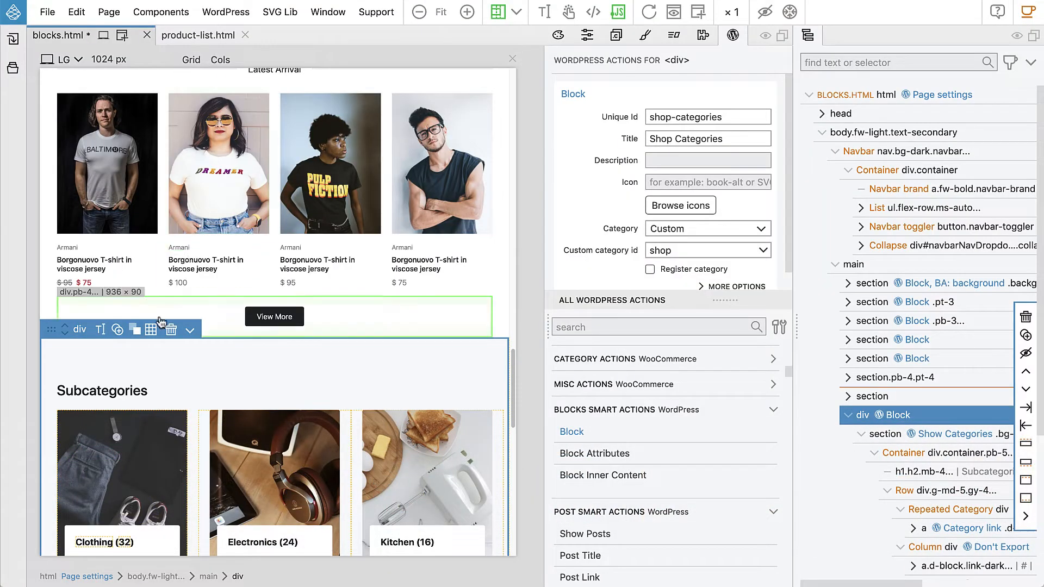
{"action": "left_click", "coordinate": [120, 401]}
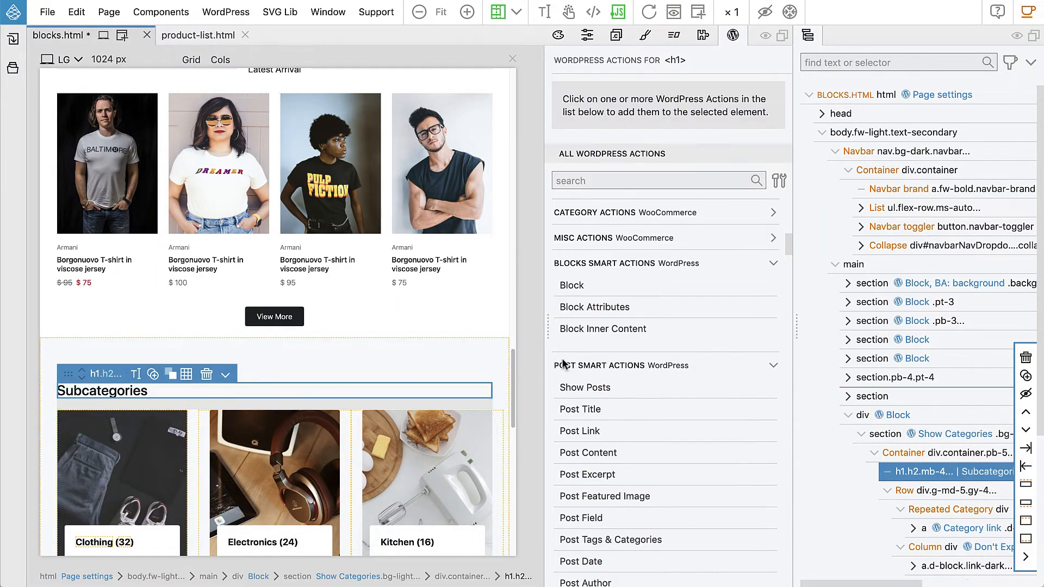
{"action": "left_click", "coordinate": [608, 309]}
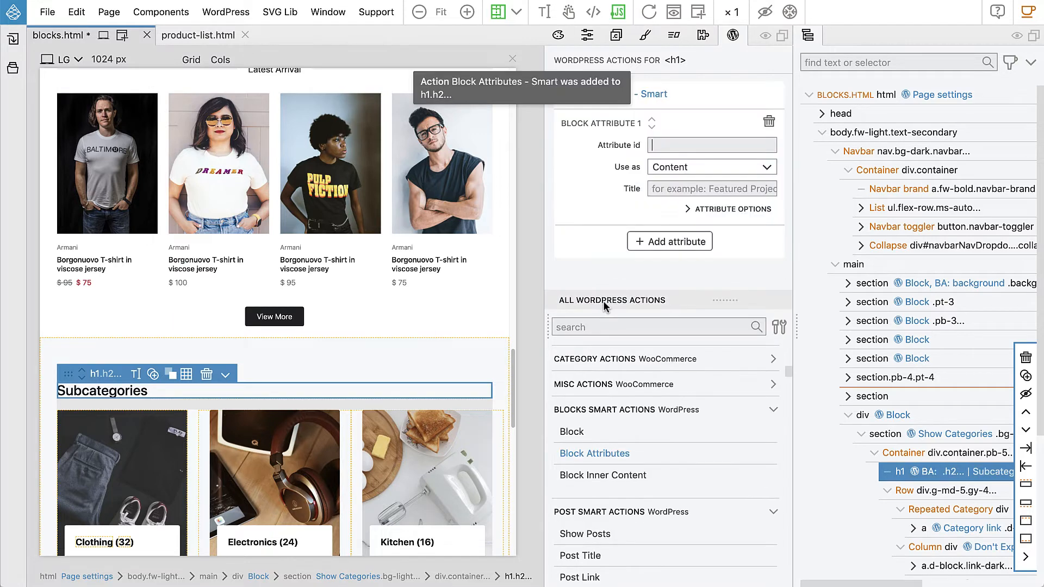
{"action": "left_click", "coordinate": [706, 145]}
{"action": "type", "text": "title"}
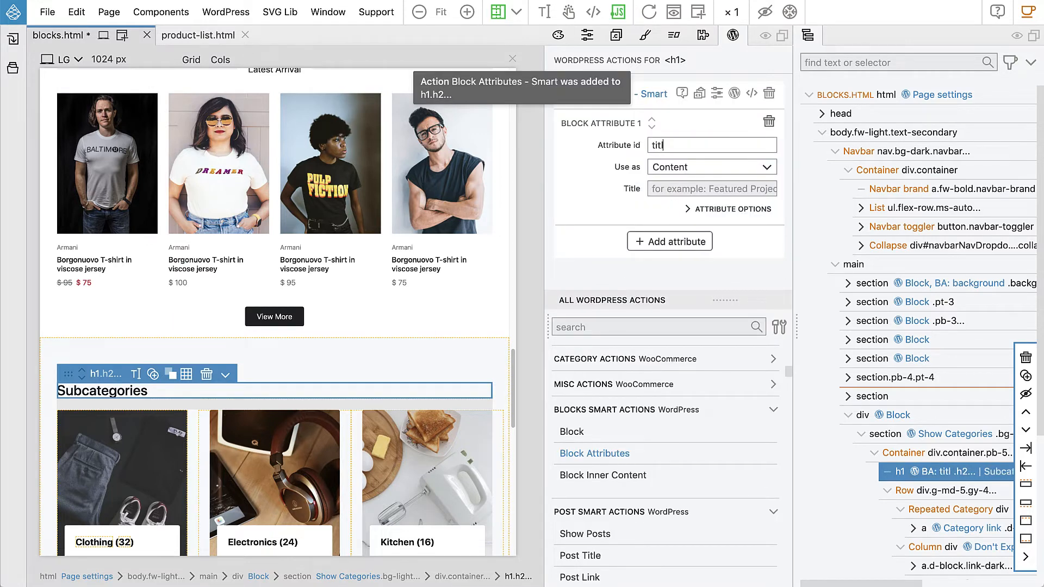
- Give the heading's block attribute the title Title, leaving its attribute options collapsed
{"action": "left_click", "coordinate": [593, 209]}
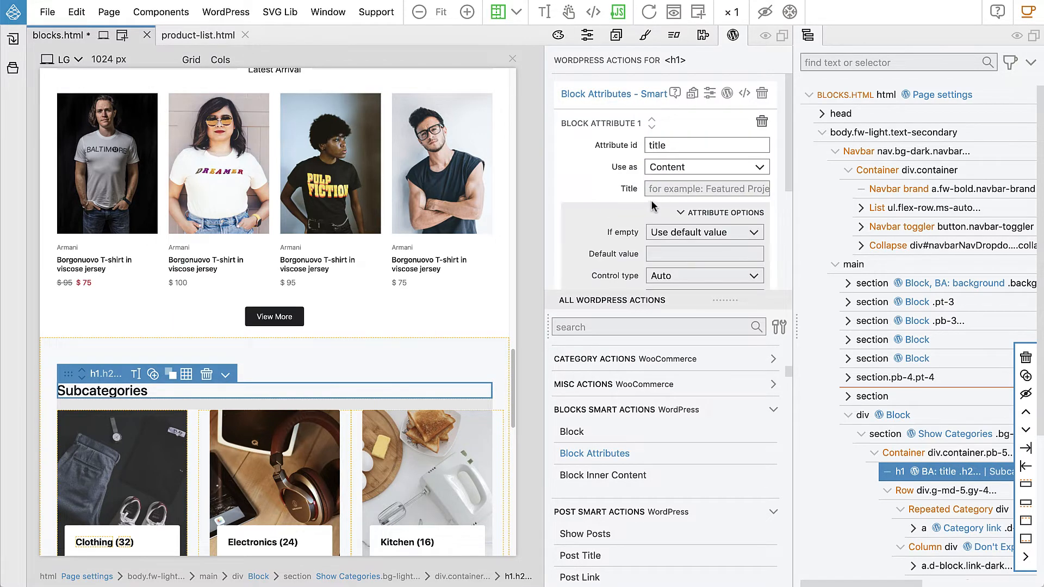
{"action": "left_click", "coordinate": [706, 189]}
{"action": "type", "text": "Titlwe"}
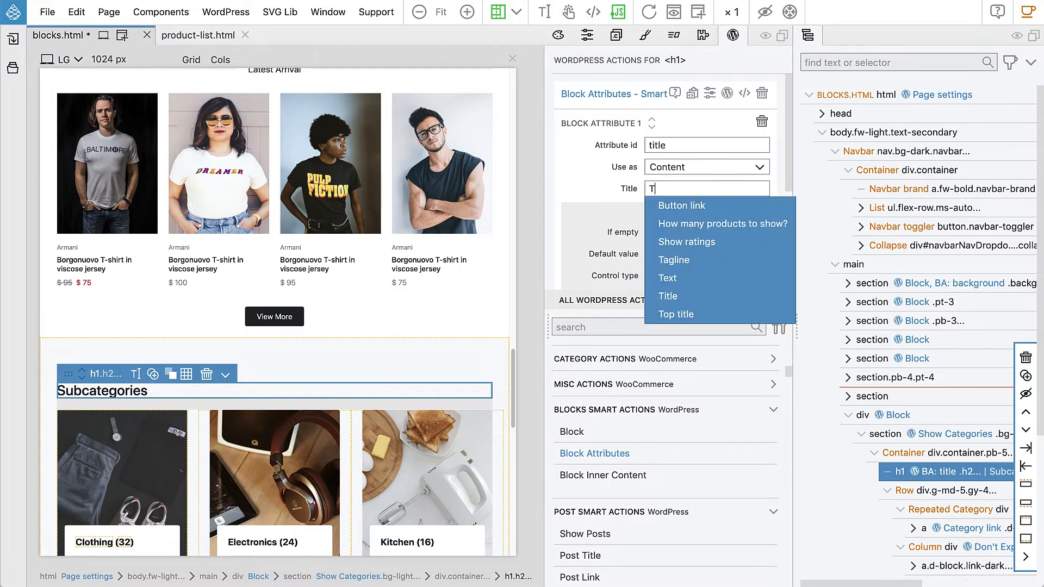
{"action": "key", "text": "BackSpace"}
{"action": "key", "text": "BackSpace"}
{"action": "key", "text": "BackSpace"}
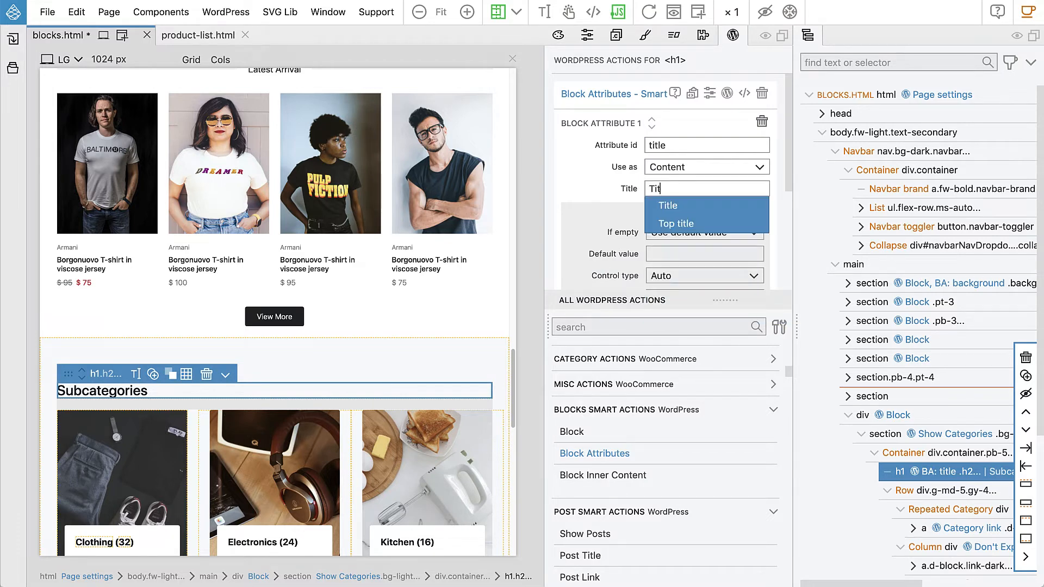
{"action": "type", "text": "le"}
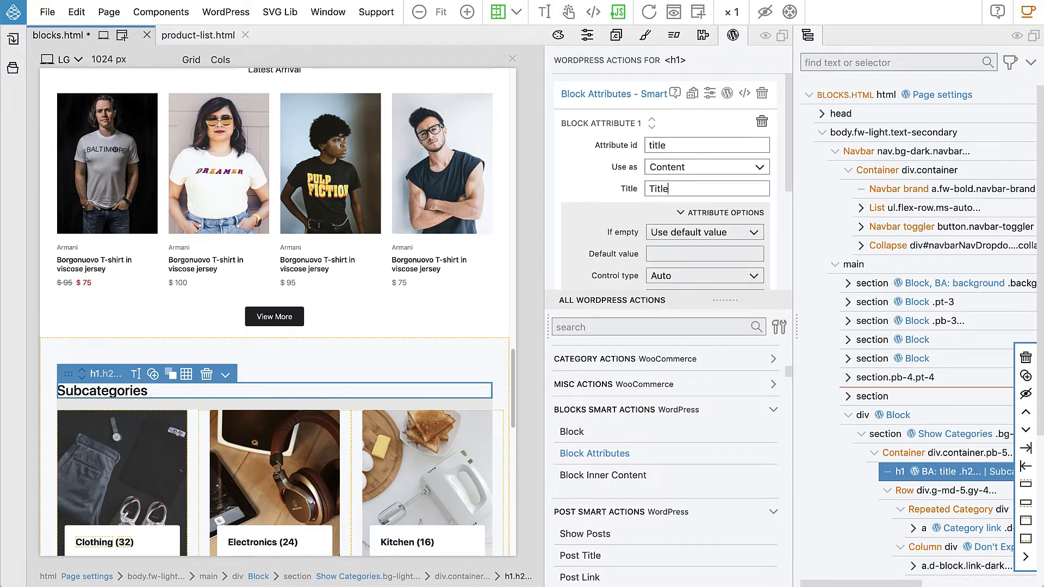
{"action": "left_click", "coordinate": [705, 213]}
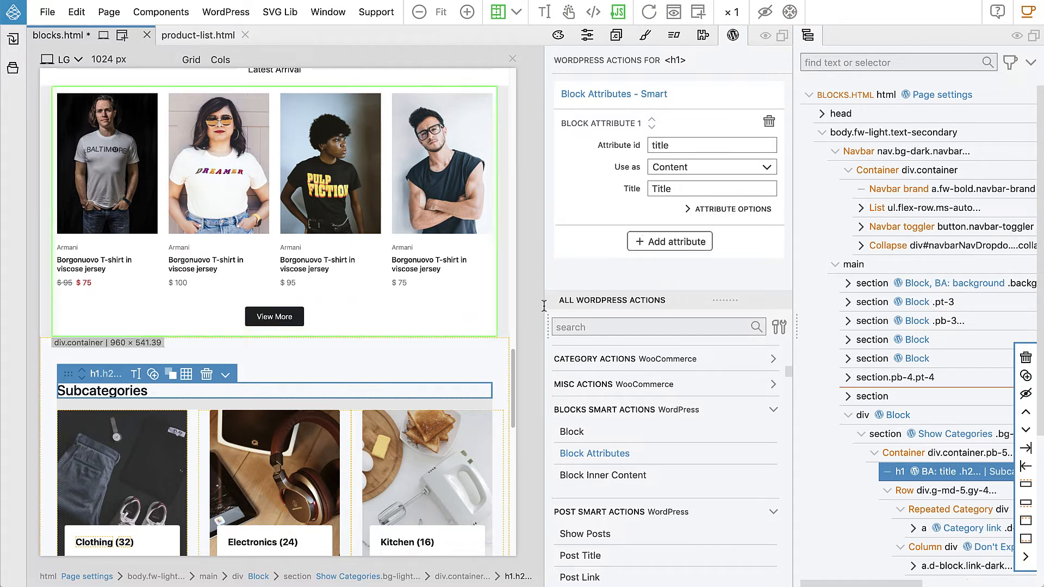
- Add Block Attributes to the Show Categories section with the attribute id parent
{"action": "left_click", "coordinate": [927, 438]}
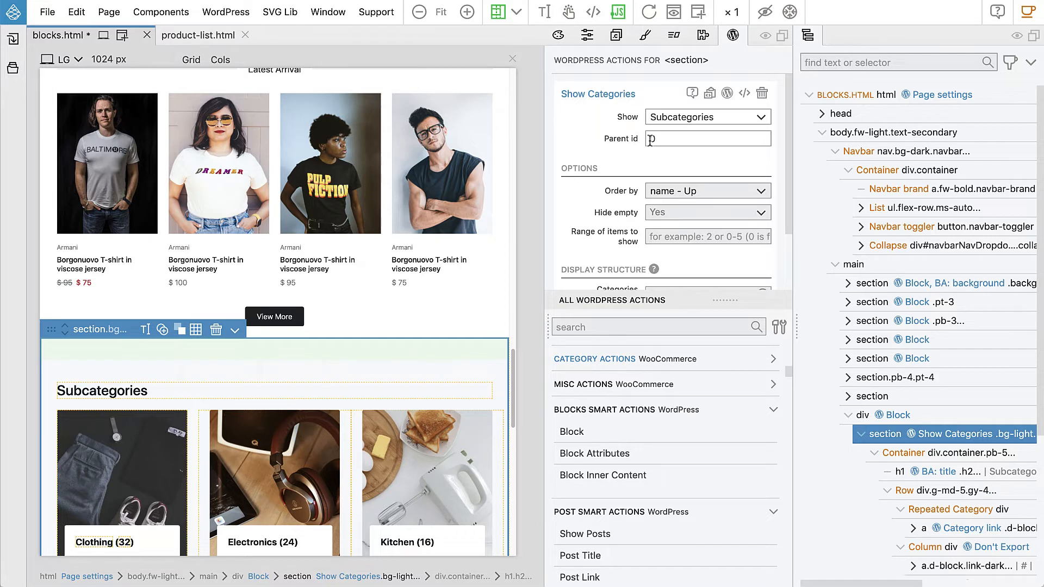
{"action": "scroll", "coordinate": [634, 162], "scroll_direction": "down", "scroll_amount": 1}
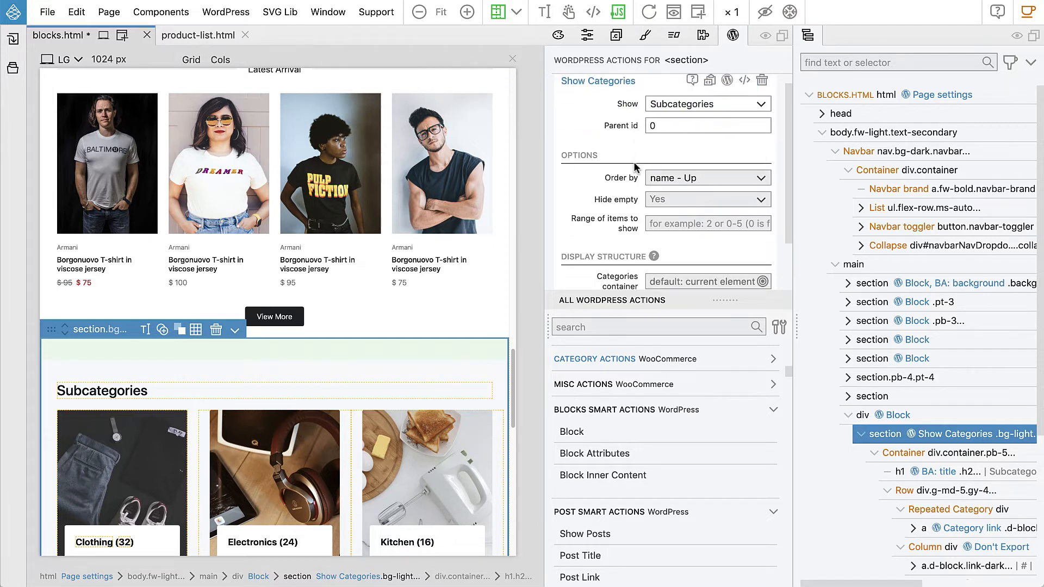
{"action": "scroll", "coordinate": [634, 164], "scroll_direction": "down", "scroll_amount": 3}
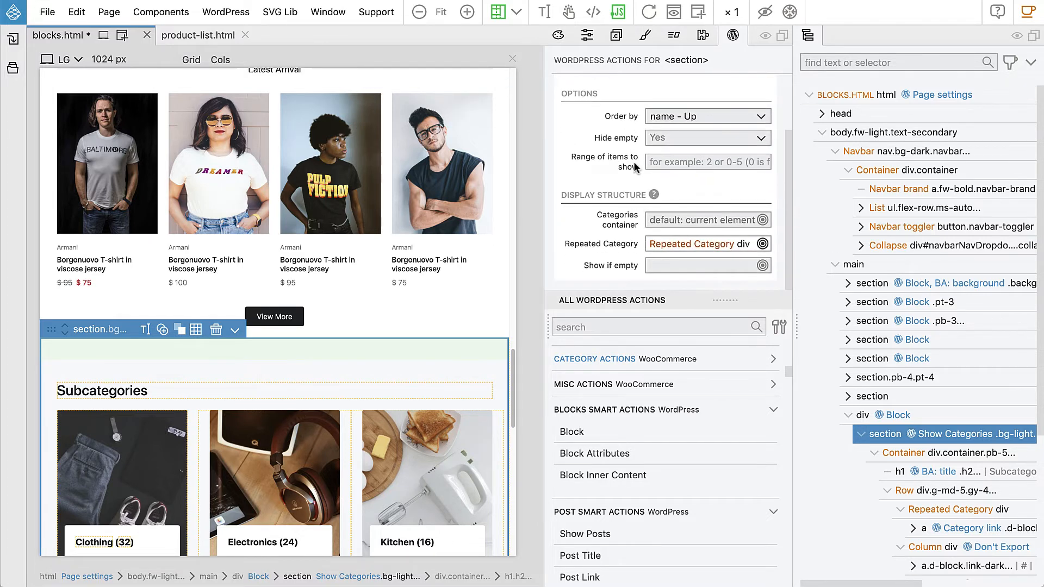
{"action": "left_click", "coordinate": [592, 456]}
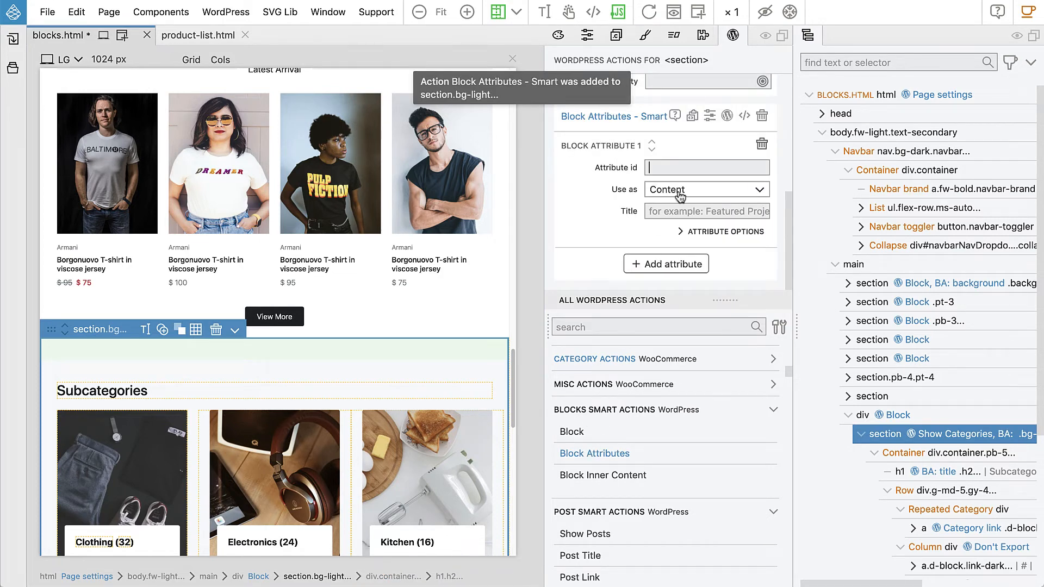
{"action": "type", "text": "parent"}
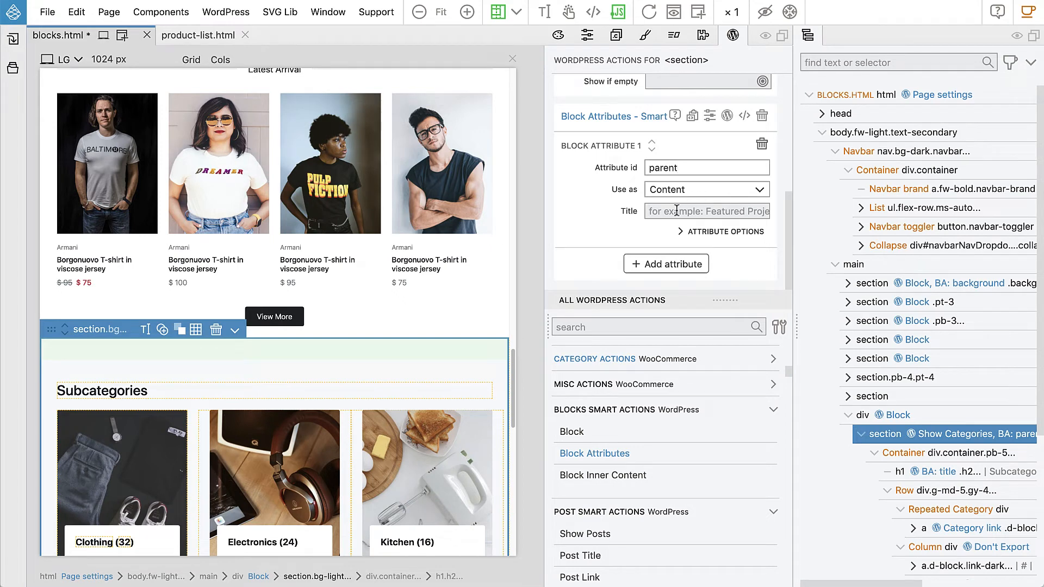
- Title the parent attribute Parent category id and set its use to None
{"action": "left_click", "coordinate": [676, 210]}
{"action": "type", "text": "Parent ca"}
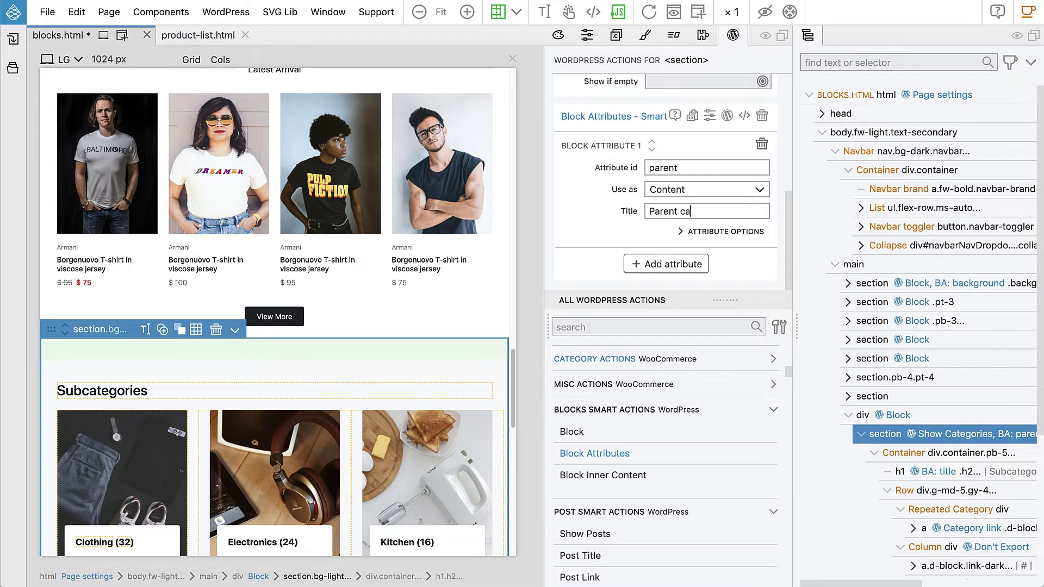
{"action": "type", "text": "teg"}
{"action": "type", "text": "id"}
{"action": "left_click", "coordinate": [673, 191]}
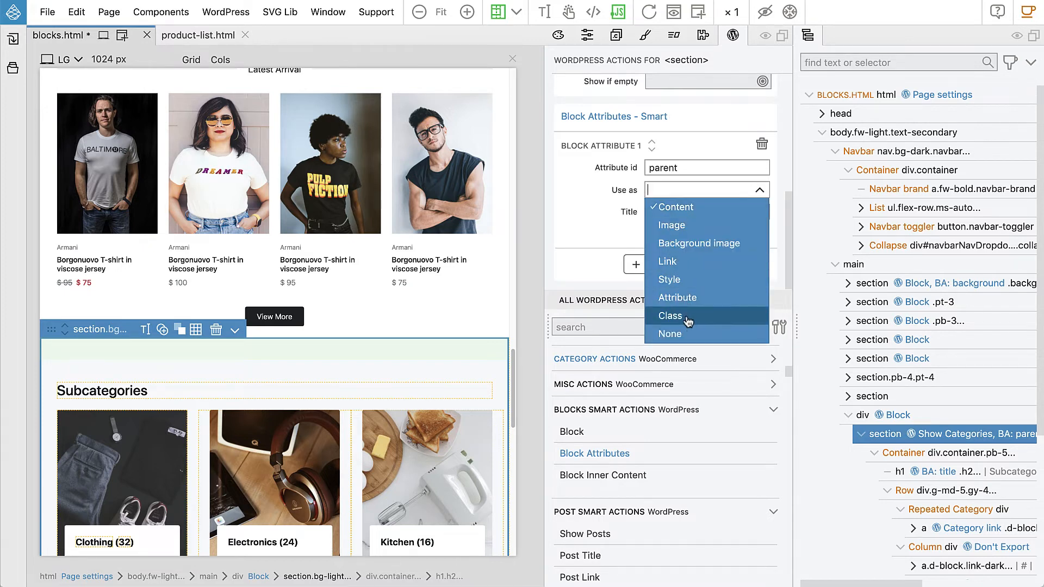
{"action": "left_click", "coordinate": [674, 333]}
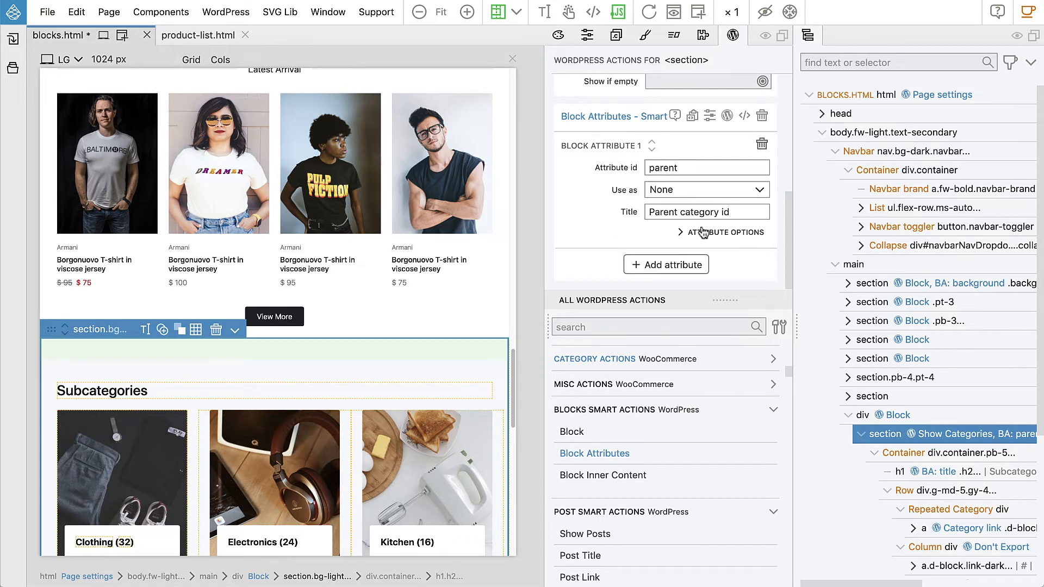
{"action": "scroll", "coordinate": [639, 222], "scroll_direction": "up", "scroll_amount": 10}
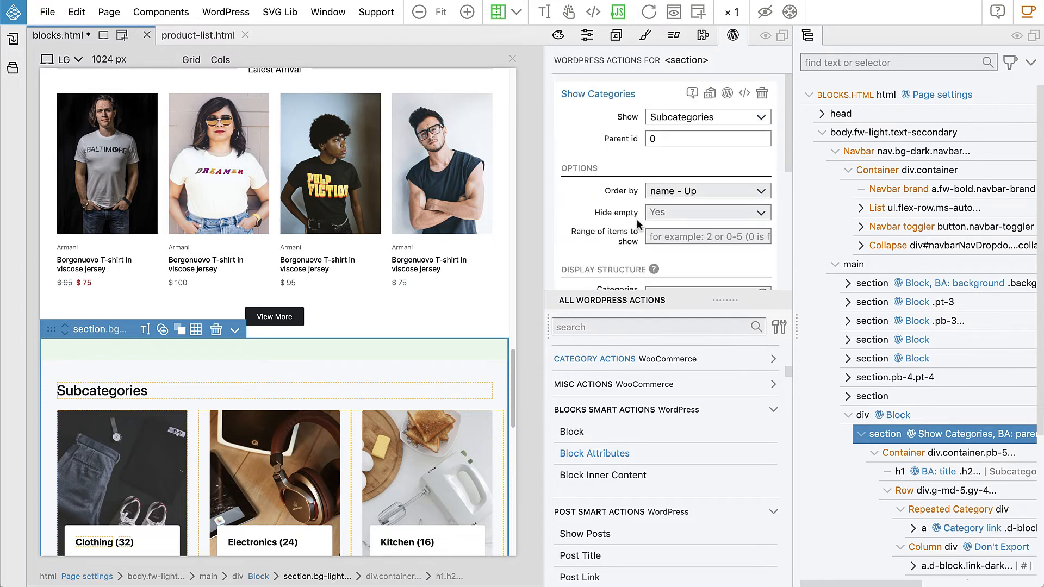
{"action": "left_click", "coordinate": [665, 141]}
{"action": "scroll", "coordinate": [621, 204], "scroll_direction": "down", "scroll_amount": 8}
{"action": "scroll", "coordinate": [650, 204], "scroll_direction": "up", "scroll_amount": 8}
{"action": "left_click", "coordinate": [664, 141]}
{"action": "key", "text": "BackSpace"}
{"action": "type", "text": "@block:parent"}
{"action": "key", "text": "ctrl+s"}
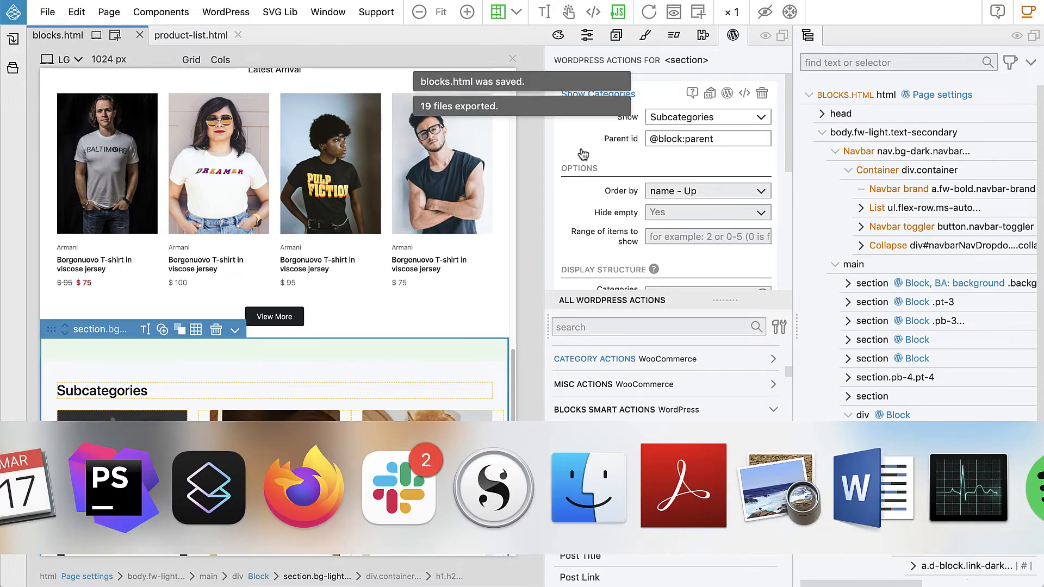
- Switch to the WordPress page editor in the browser and set the Shop Categories block's parent category id to 17
{"action": "key", "text": "super+Tab"}
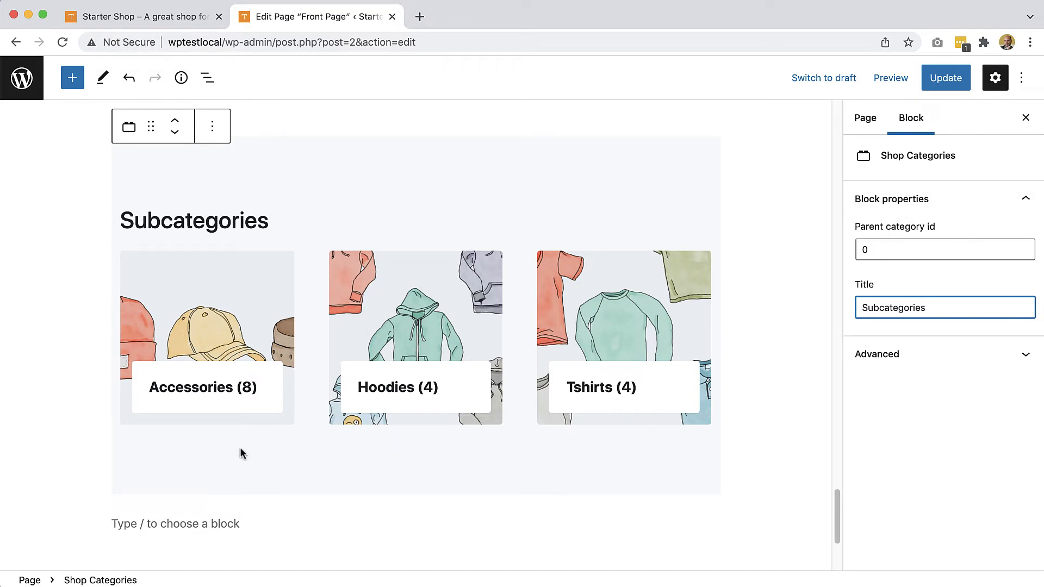
{"action": "left_click", "coordinate": [877, 251]}
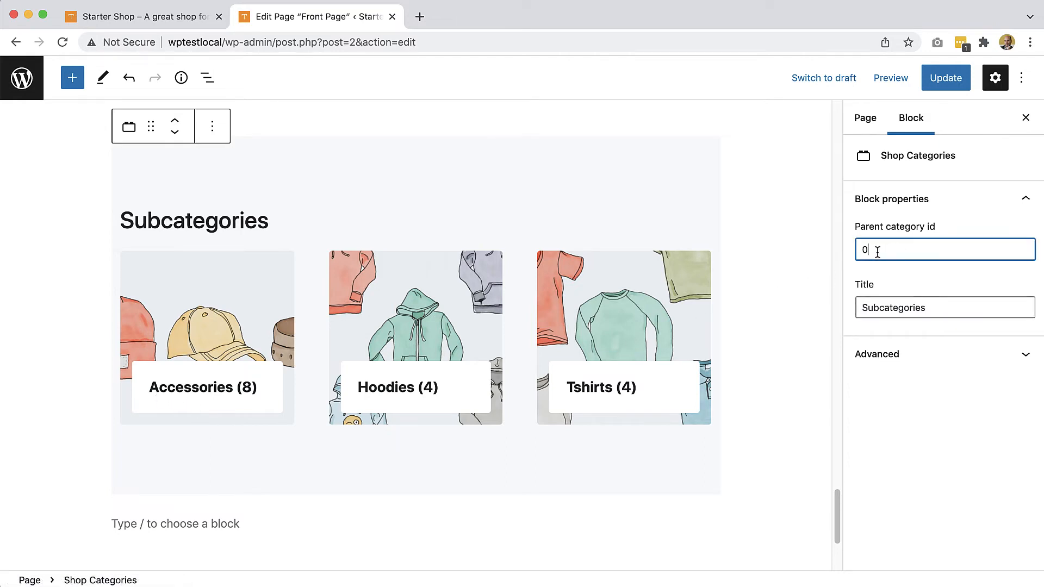
{"action": "type", "text": "17"}
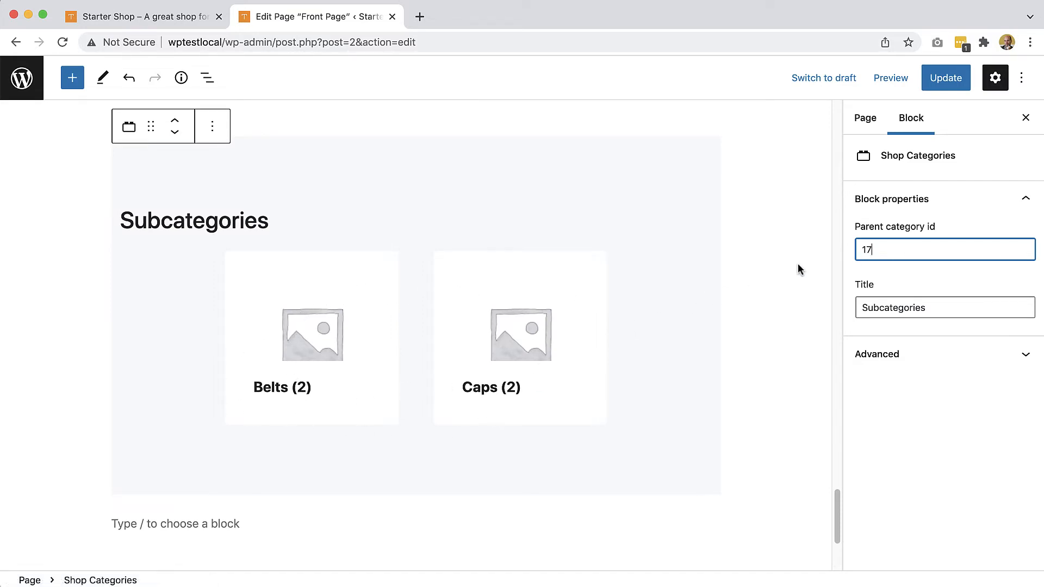
- Replace the Shop Categories block's parent category id with the slug accessories
{"action": "key", "text": "BackSpace"}
{"action": "key", "text": "BackSpace"}
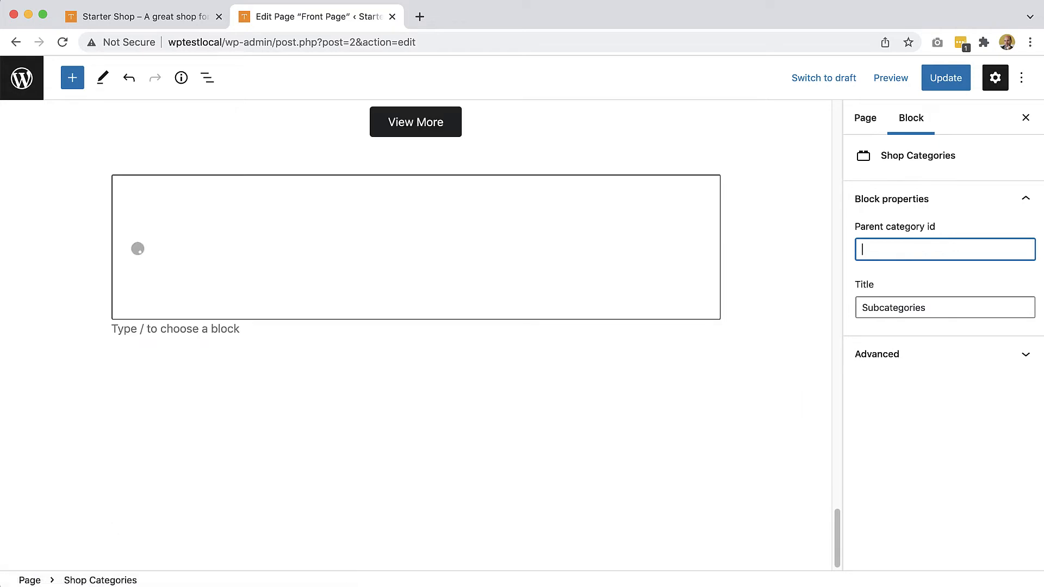
{"action": "type", "text": "acce"}
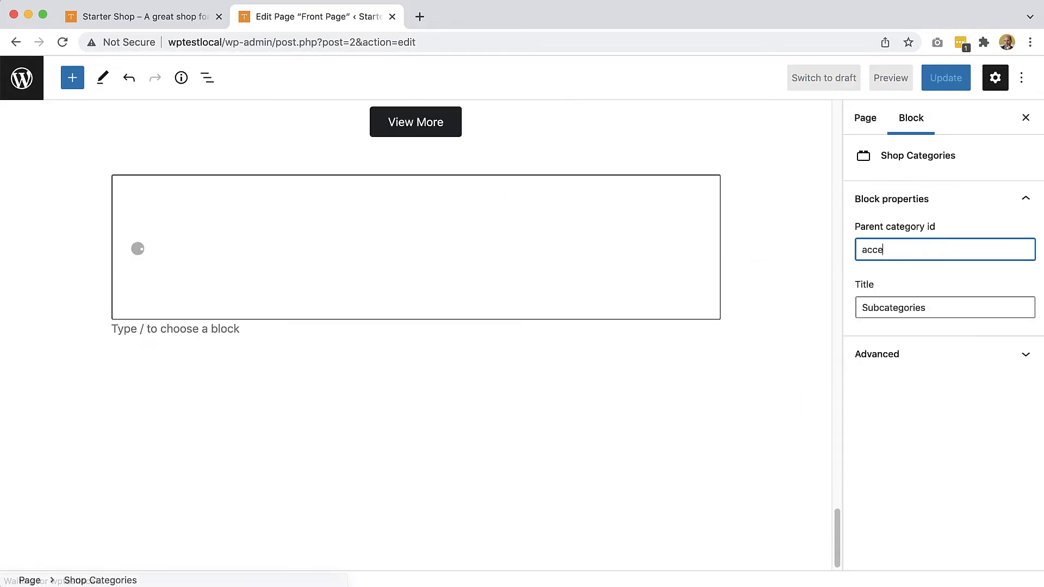
{"action": "type", "text": "ssories"}
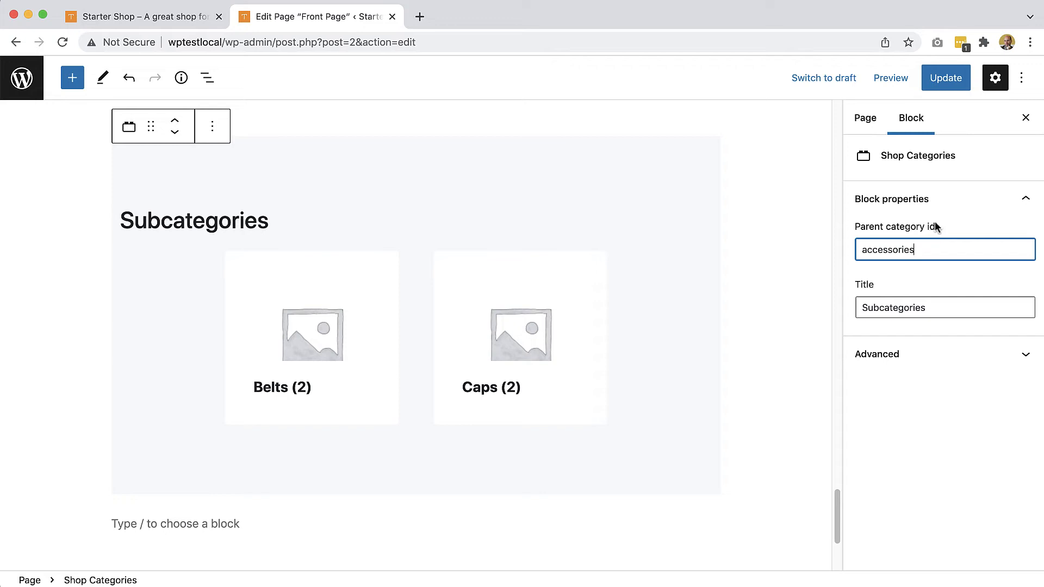
- Change the Shop Categories block's title to Fancy stuff and update the page
{"action": "left_click_drag", "start_coordinate": [934, 308], "coordinate": [855, 309]}
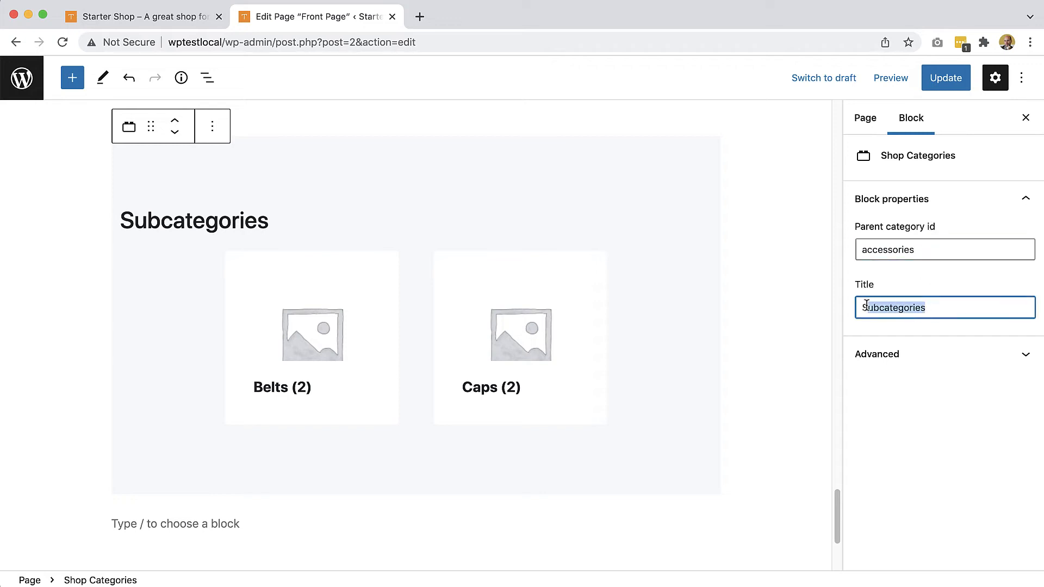
{"action": "type", "text": "Fancy stuff"}
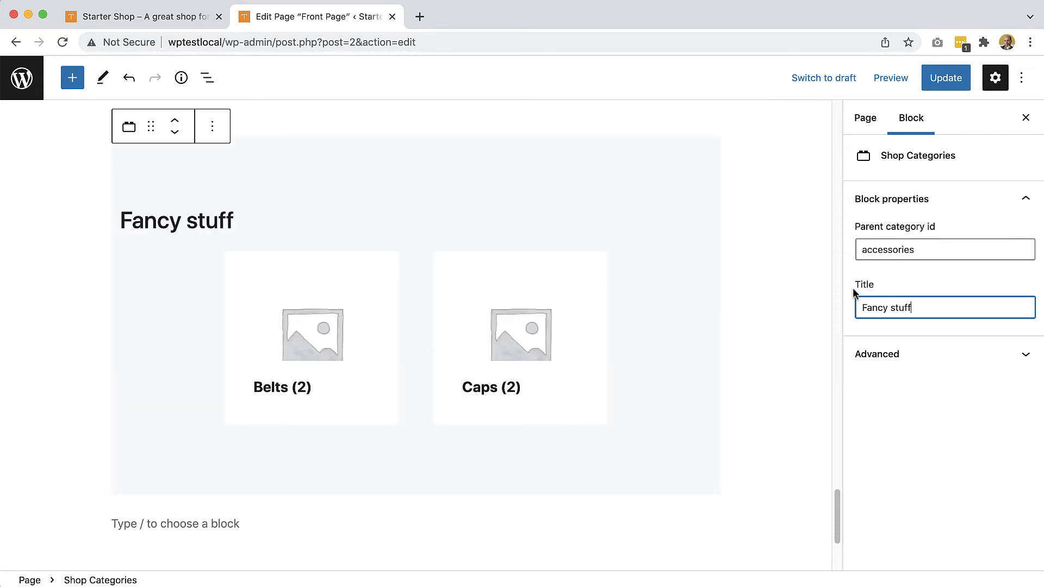
{"action": "left_click", "coordinate": [945, 79]}
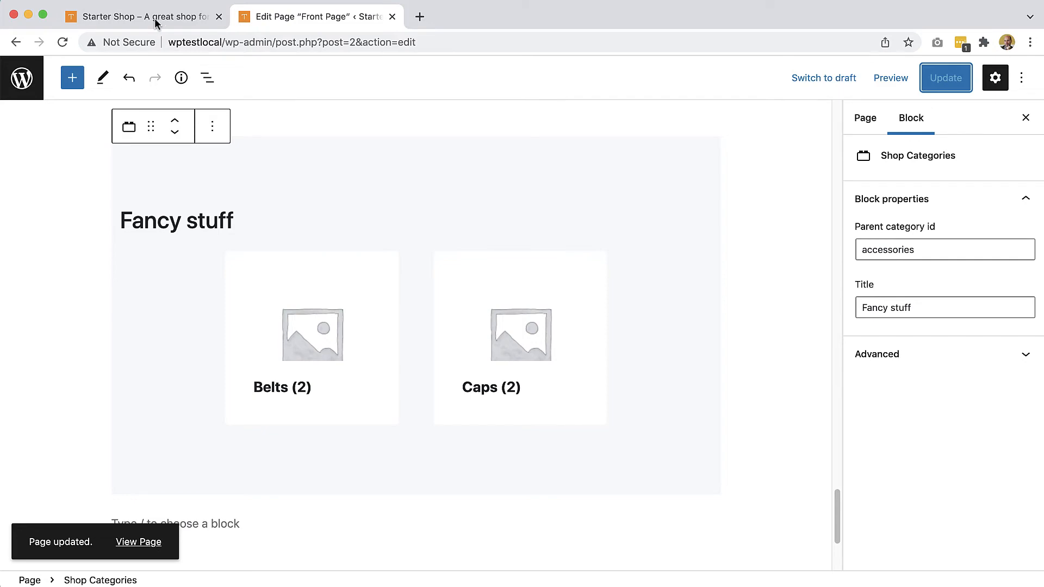
- Switch back to Pinegrow and shorten the parent block attribute's title to Parent category
{"action": "key", "text": "super+Tab"}
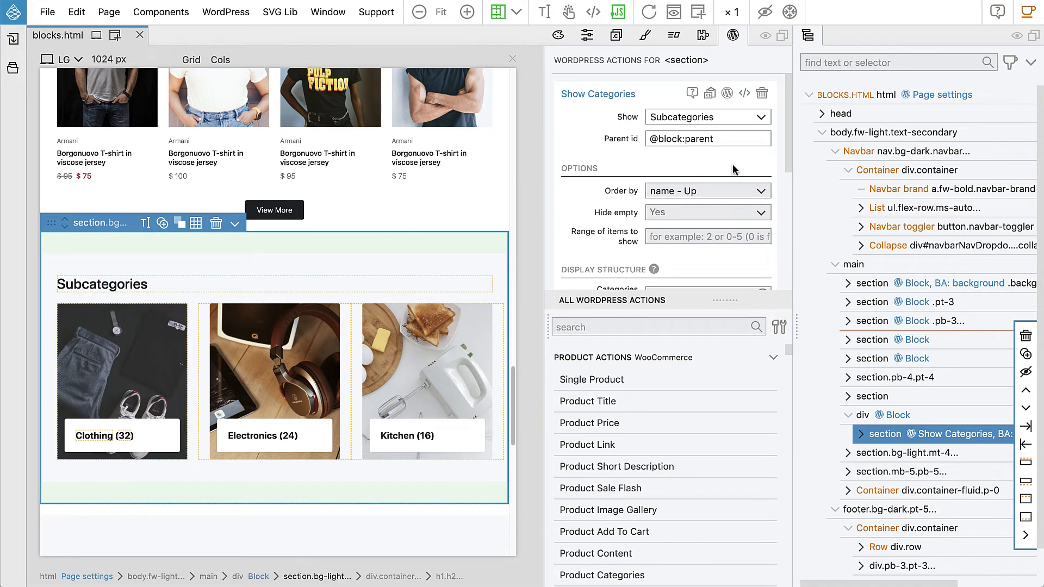
{"action": "left_click_drag", "start_coordinate": [788, 113], "coordinate": [780, 241]}
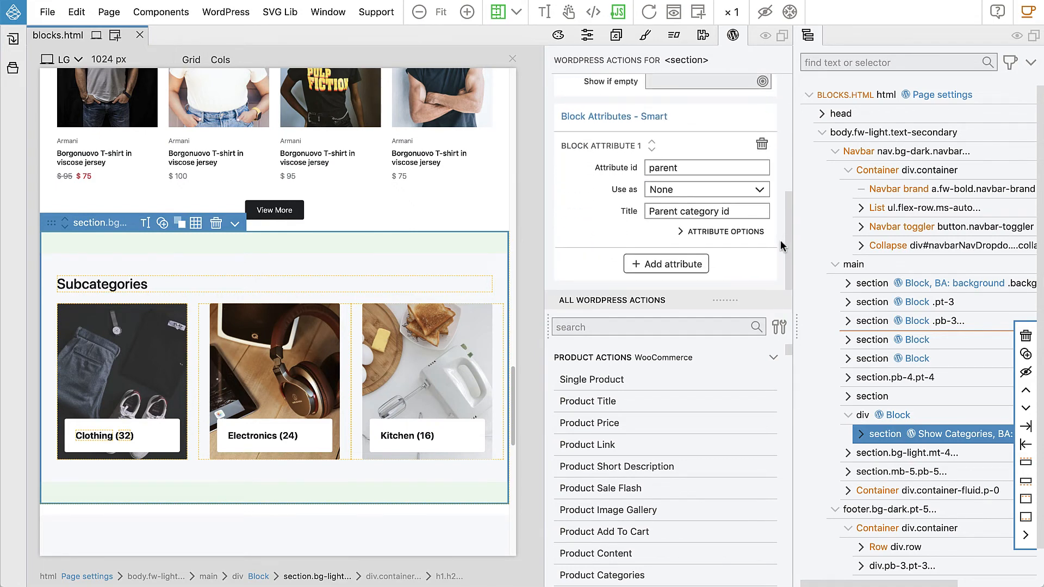
{"action": "left_click", "coordinate": [736, 211]}
{"action": "key", "text": "BackSpace"}
{"action": "key", "text": "BackSpace"}
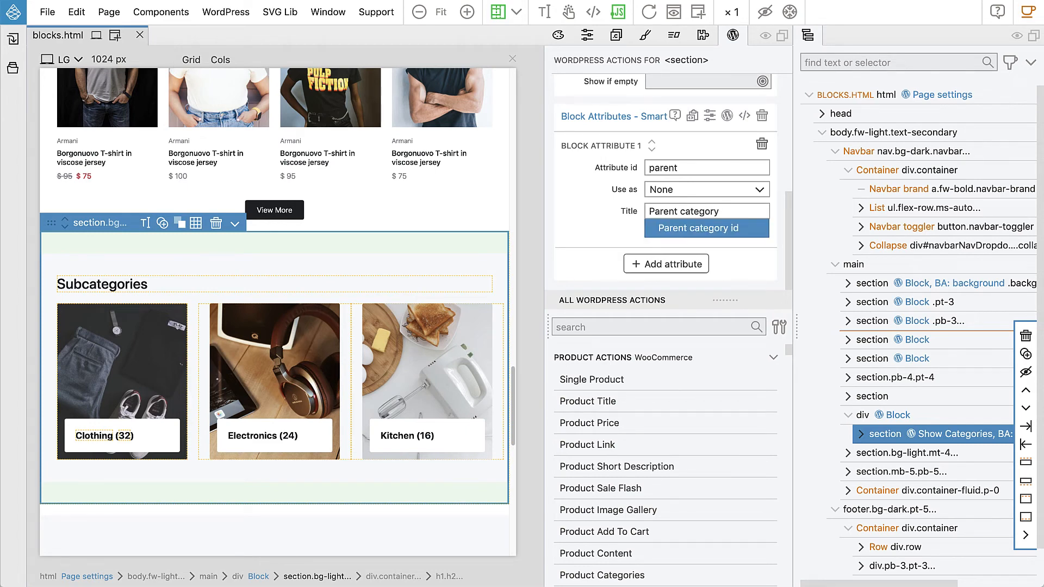
{"action": "left_click", "coordinate": [602, 223]}
- Switch to PhpStorm and examine how shop-categories.php resolves the parent argument from the block attribute in get_terms
{"action": "mouse_move", "coordinate": [601, 216]}
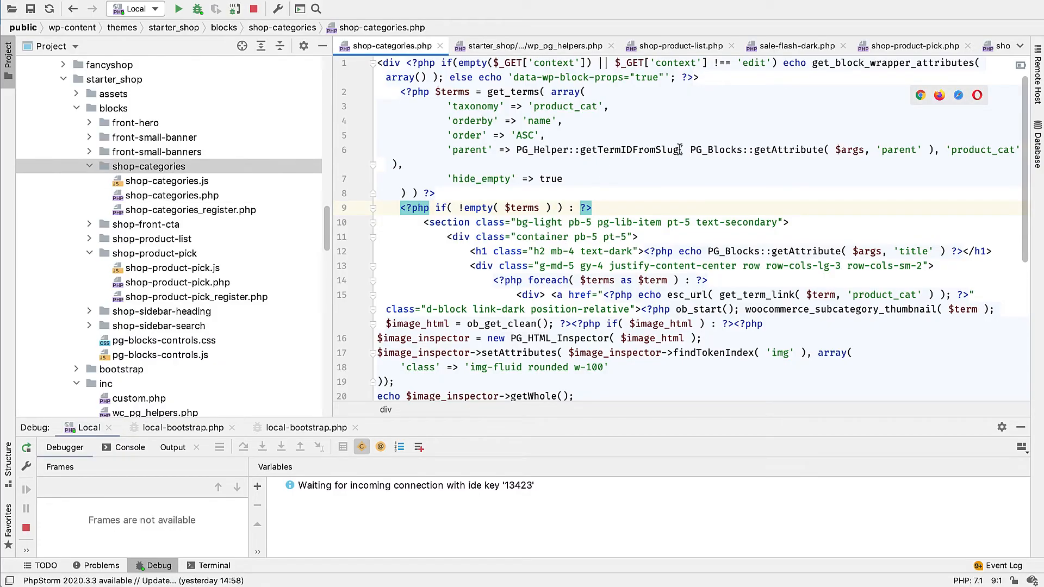
{"action": "mouse_move", "coordinate": [679, 150]}
{"action": "mouse_move", "coordinate": [641, 151]}
{"action": "mouse_move", "coordinate": [507, 119]}
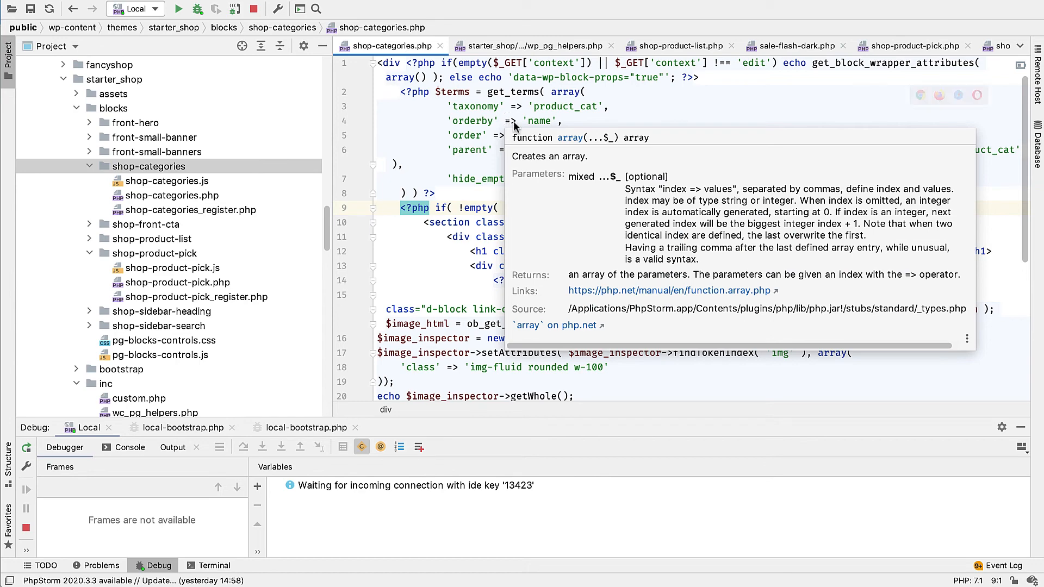
- Return to the WordPress page editor and clear the Shop Categories block's parent category id
{"action": "key", "text": "super+Tab"}
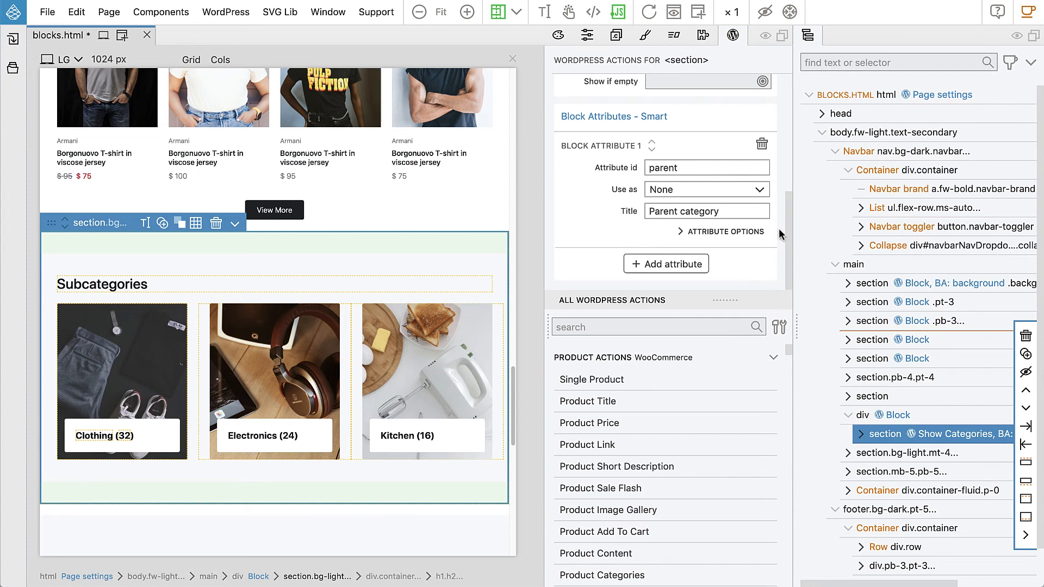
{"action": "key", "text": "super+Tab"}
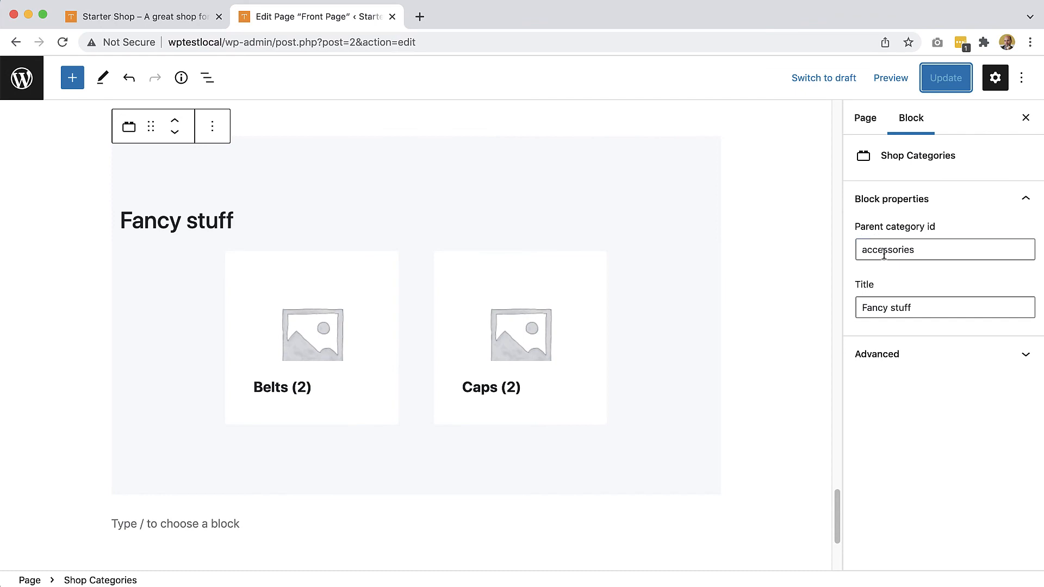
{"action": "double_click", "coordinate": [903, 251]}
{"action": "key", "text": "BackSpace"}
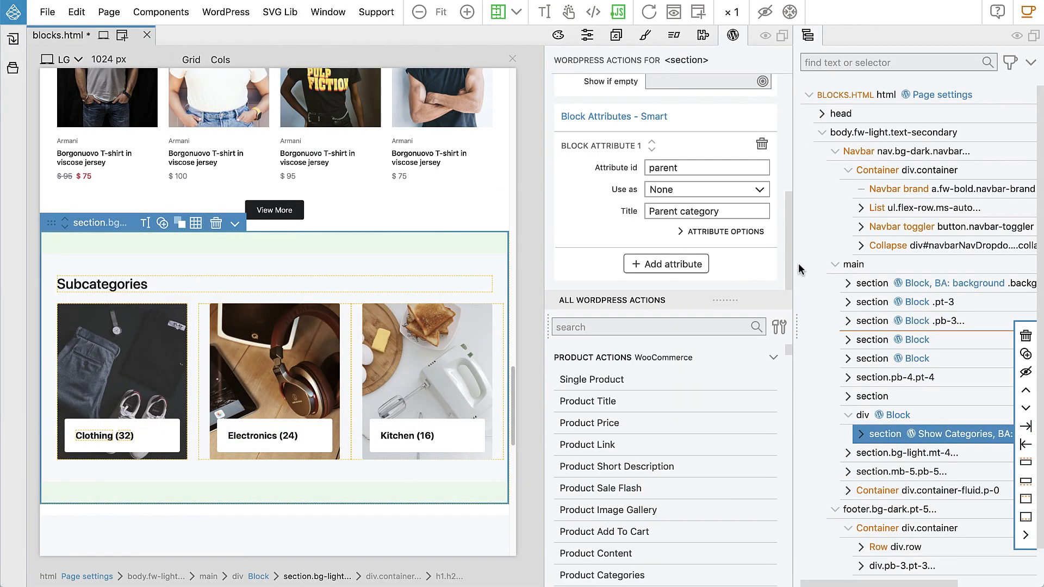
- Back in Pinegrow, expand the parent attribute's options, set its default value to 0 and save blocks.html
{"action": "left_click", "coordinate": [727, 231]}
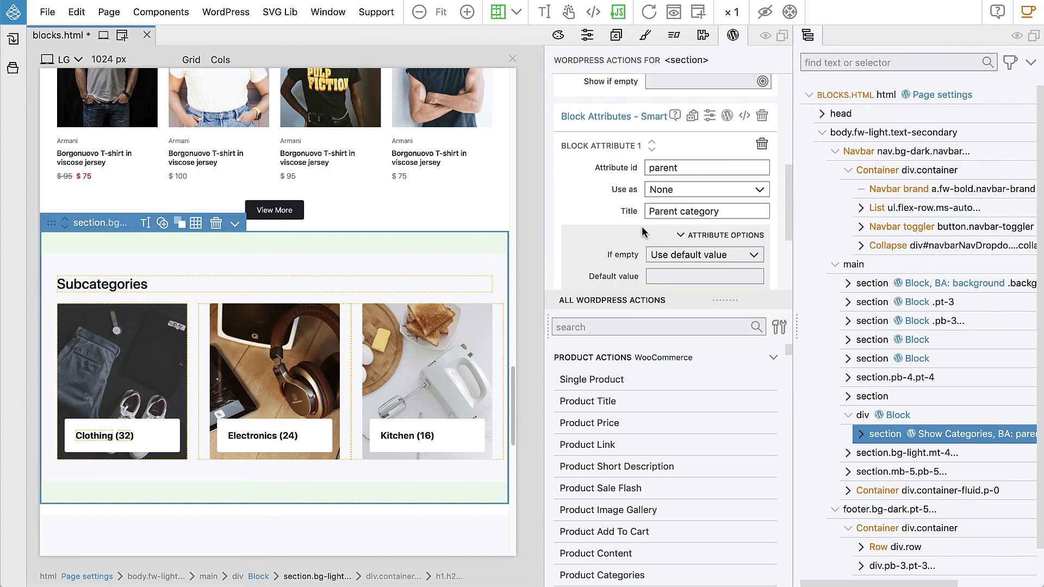
{"action": "scroll", "coordinate": [687, 233], "scroll_direction": "down", "scroll_amount": 2}
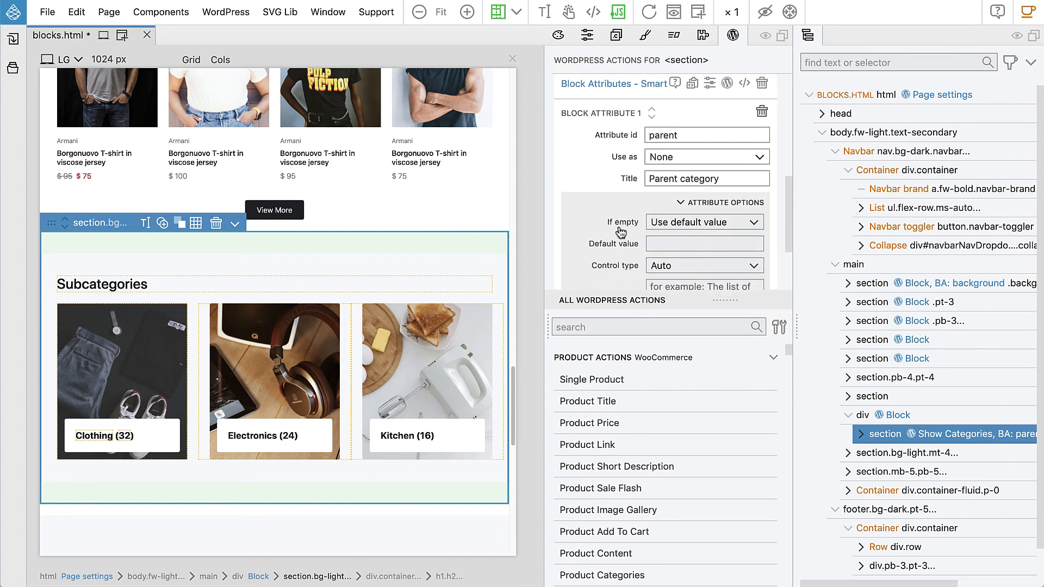
{"action": "left_click", "coordinate": [686, 235]}
{"action": "type", "text": "0"}
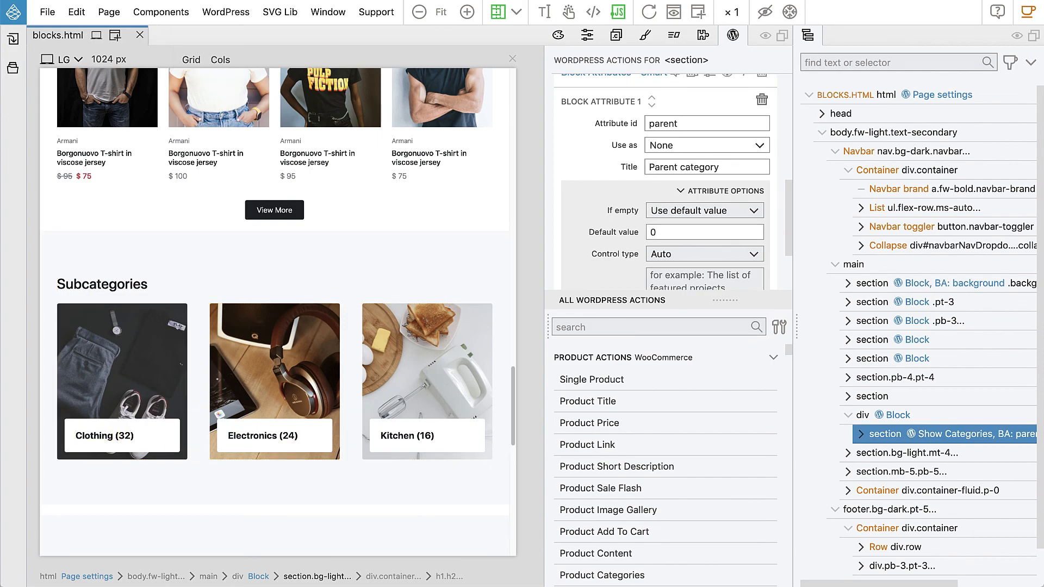
{"action": "key", "text": "super+s"}
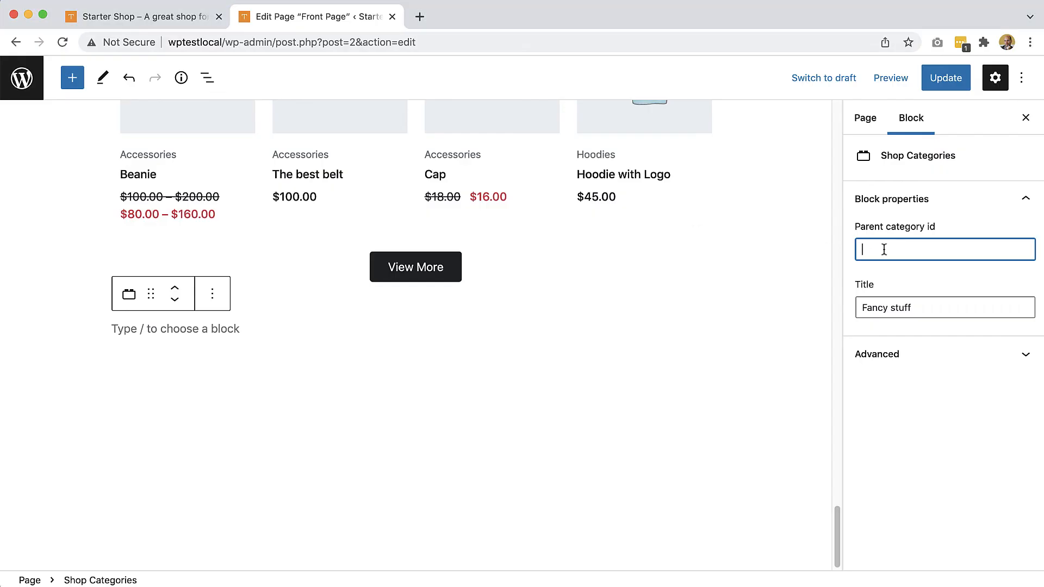
- Fill in and empty the parent category id in the WordPress editor to test its default, and switch back to Pinegrow
{"action": "type", "text": "8"}
{"action": "key", "text": "BackSpace"}
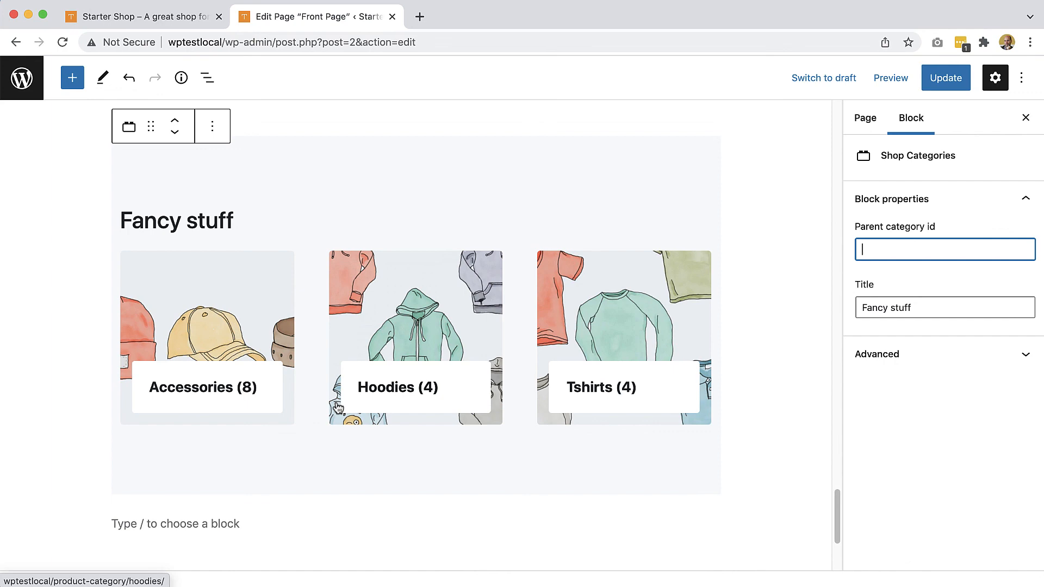
{"action": "key", "text": "super+Tab"}
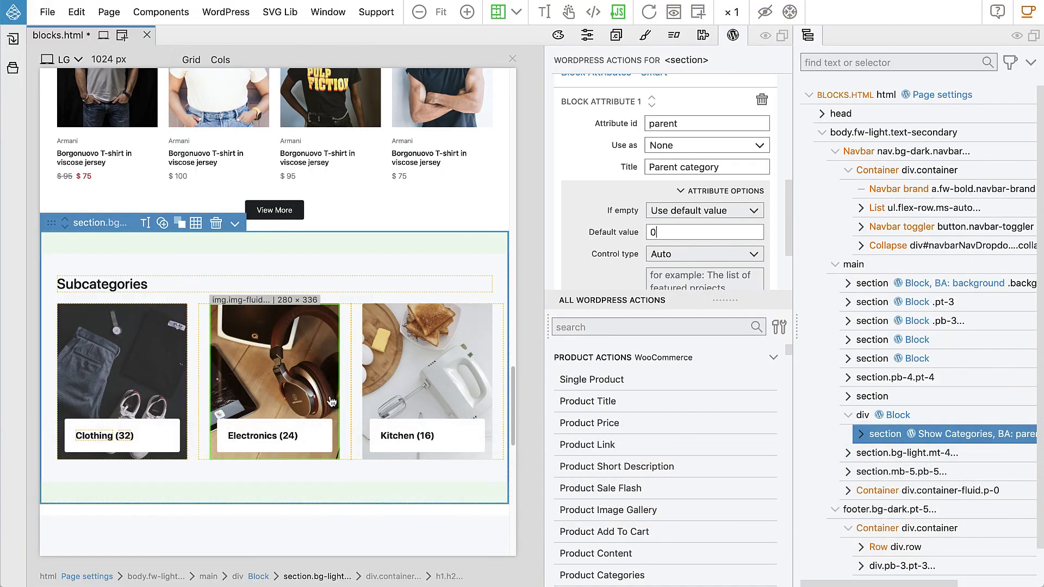